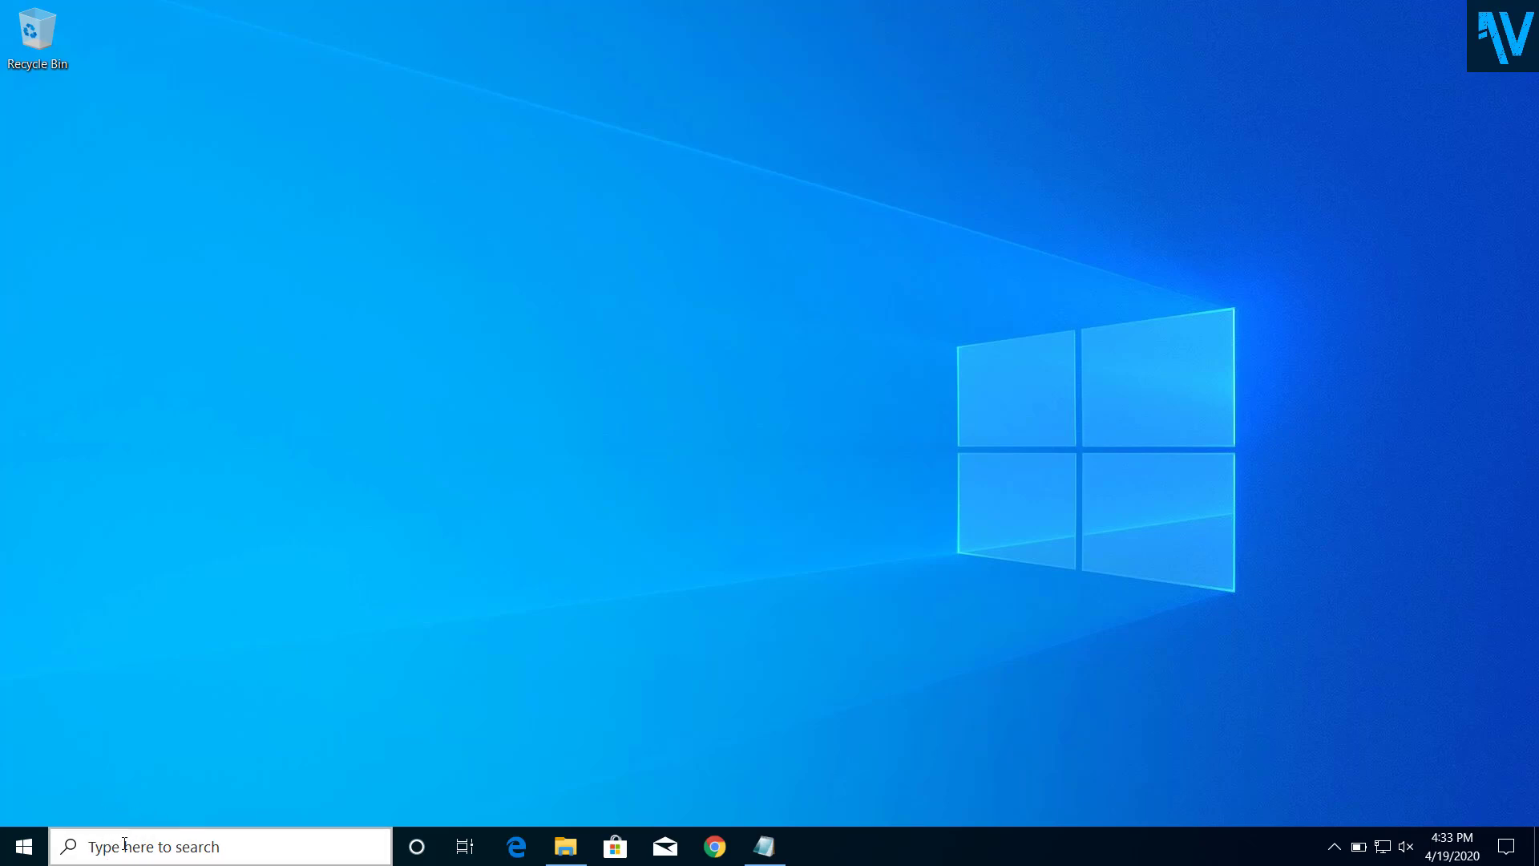
# Launch Task Manager from the taskbar menu and show its Services tab.
pyautogui.click(124, 844)
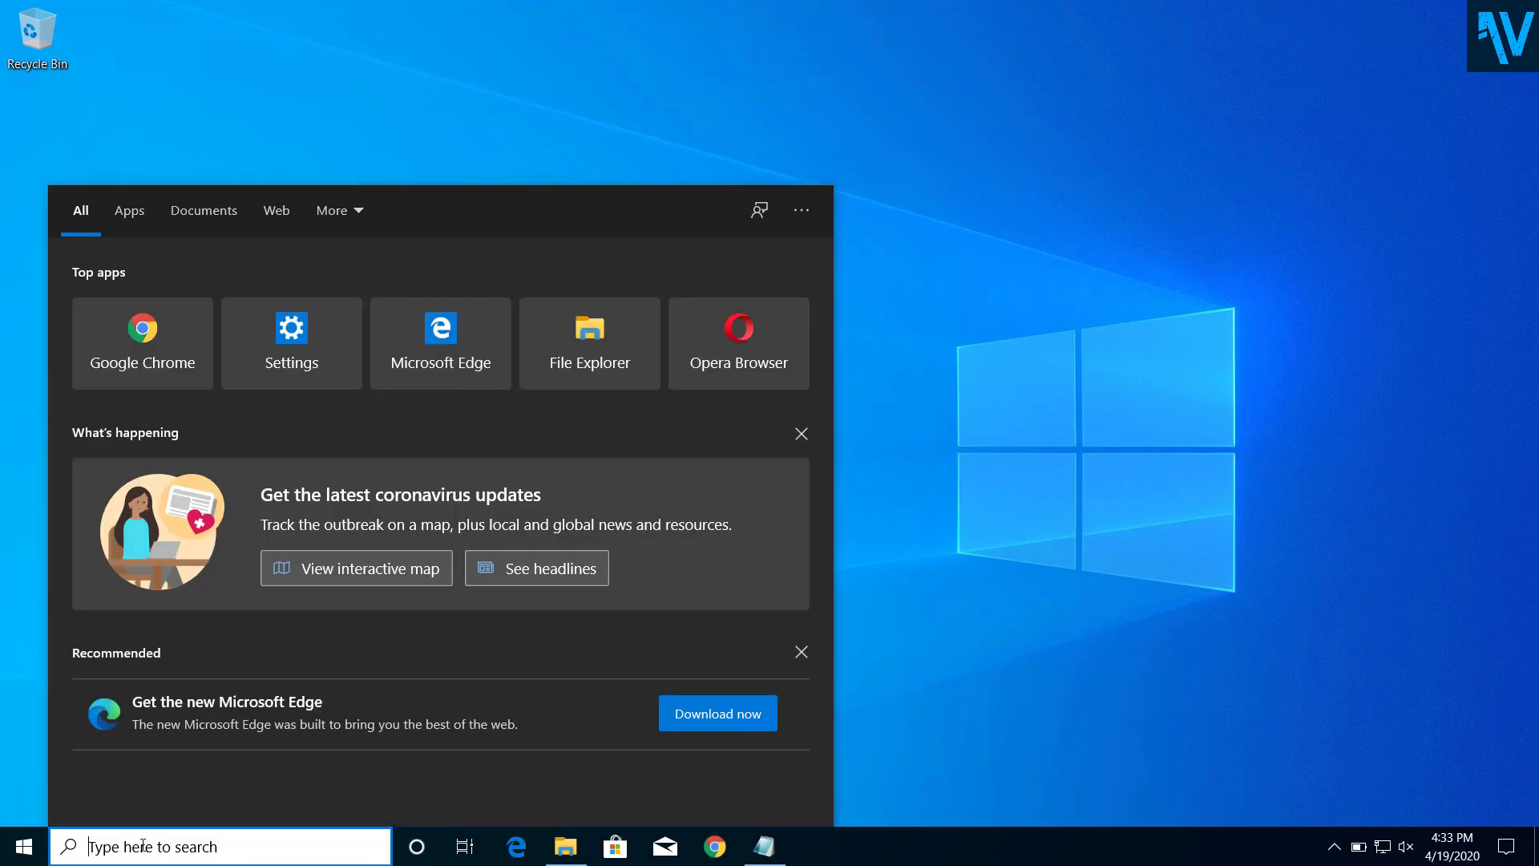
pyautogui.click(1033, 496)
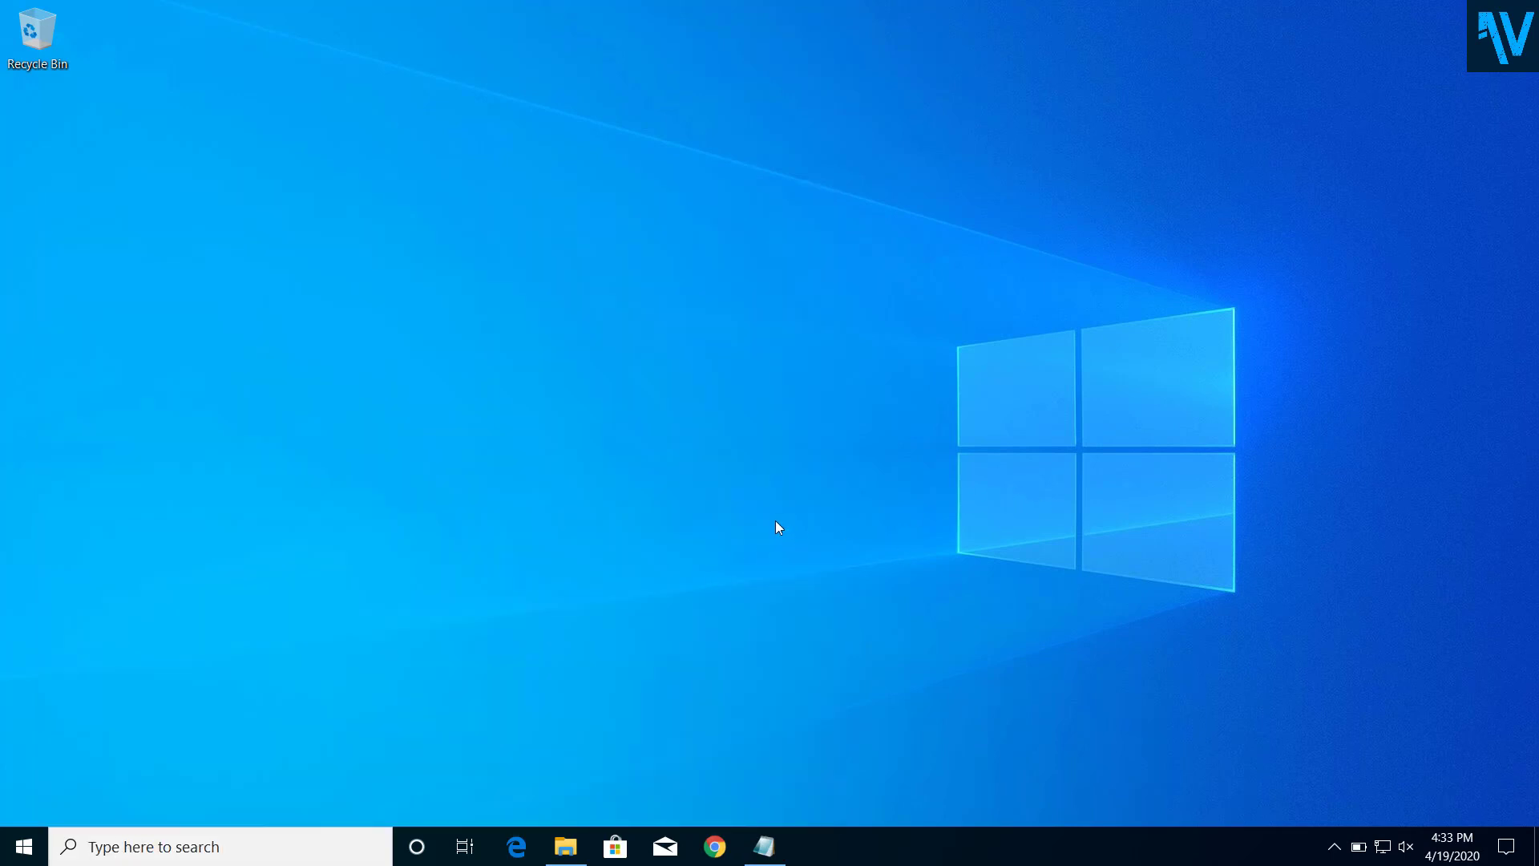
pyautogui.rightClick(976, 856)
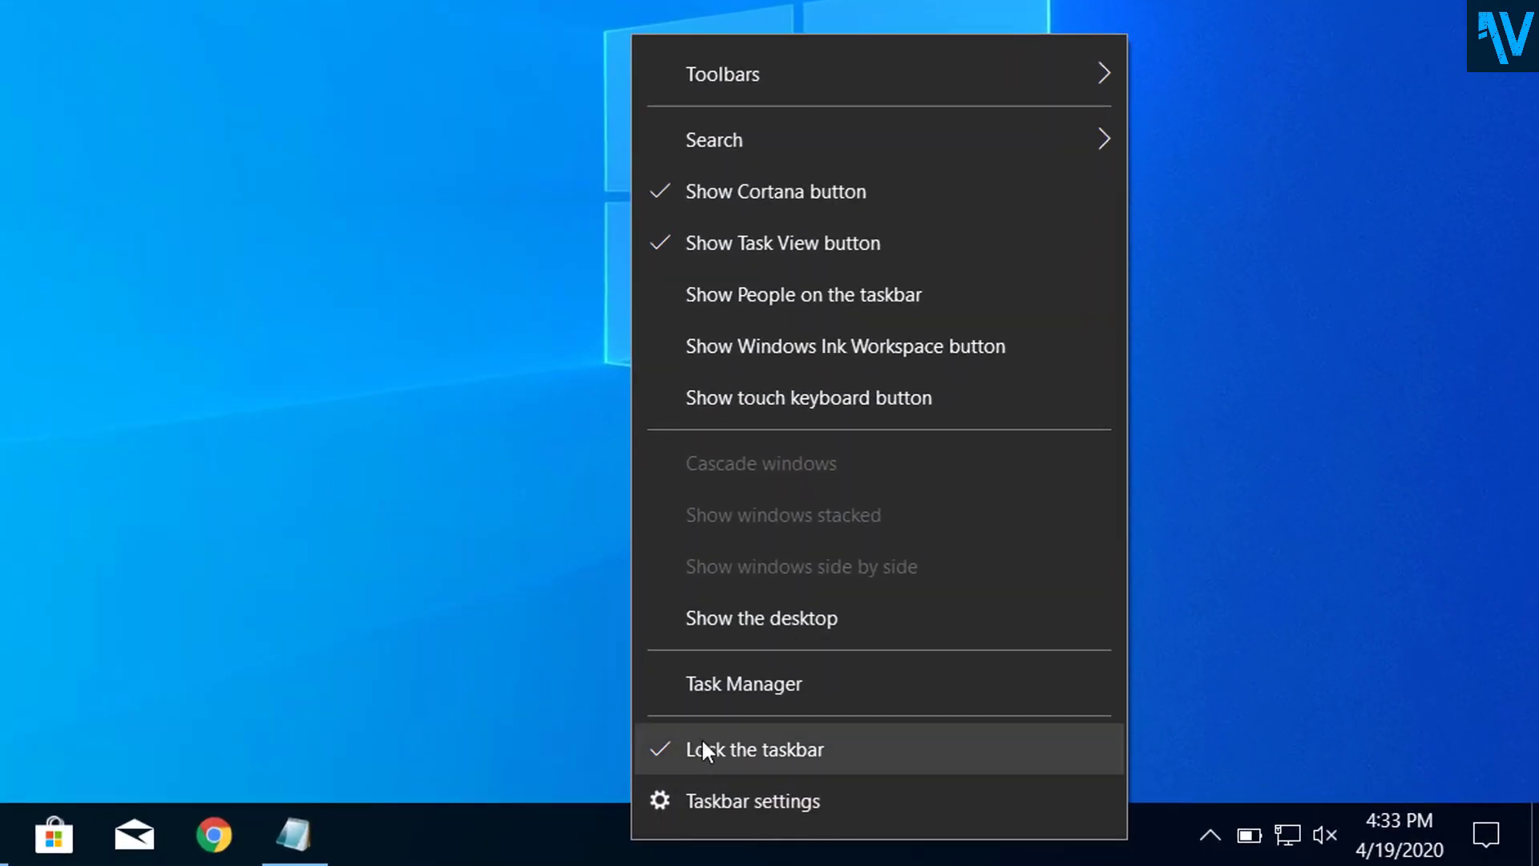
pyautogui.click(724, 686)
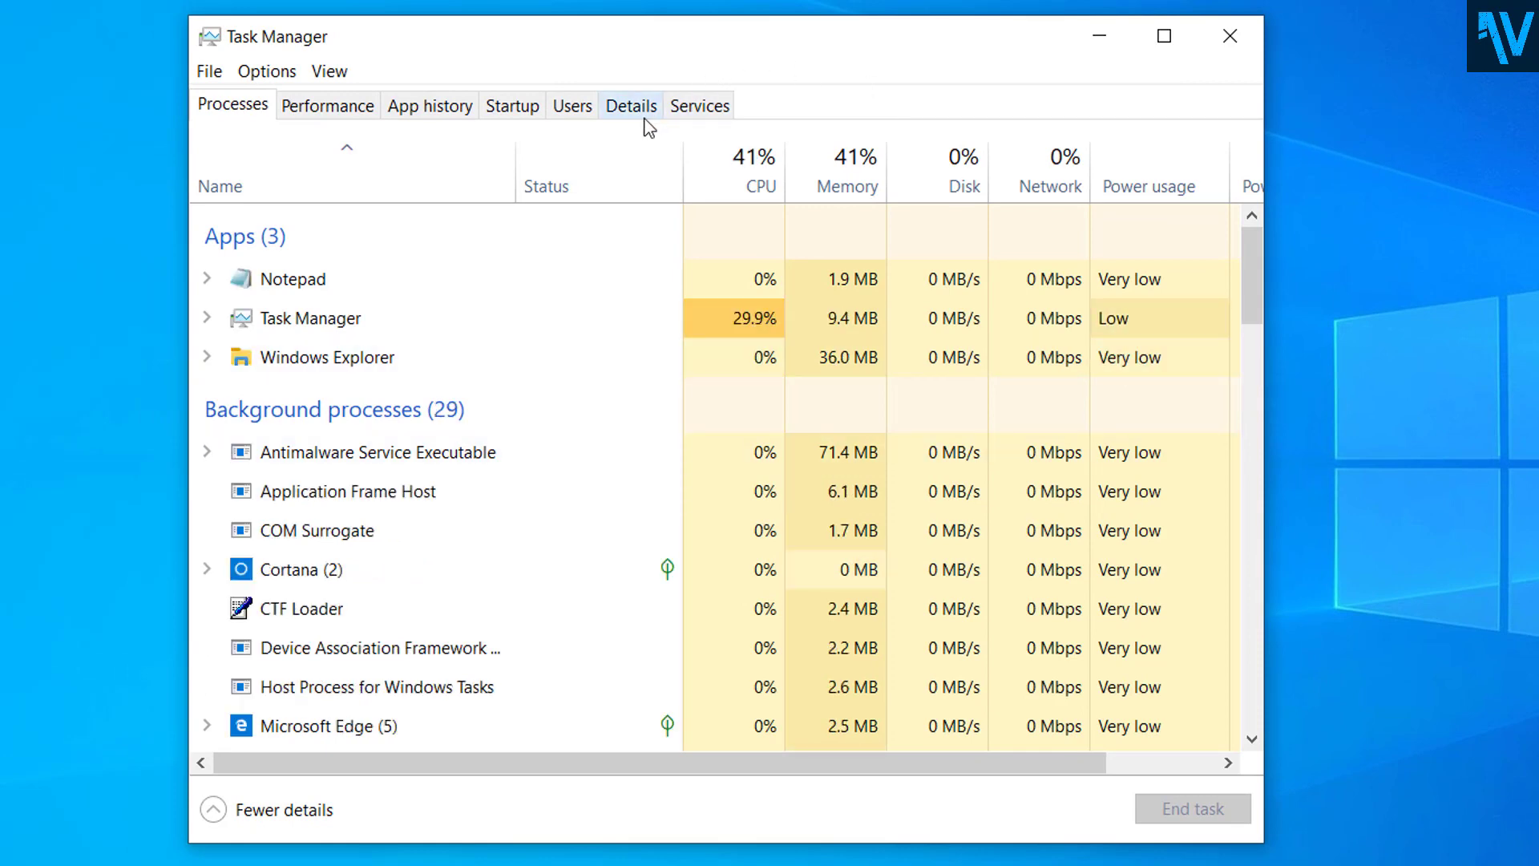
pyautogui.click(700, 118)
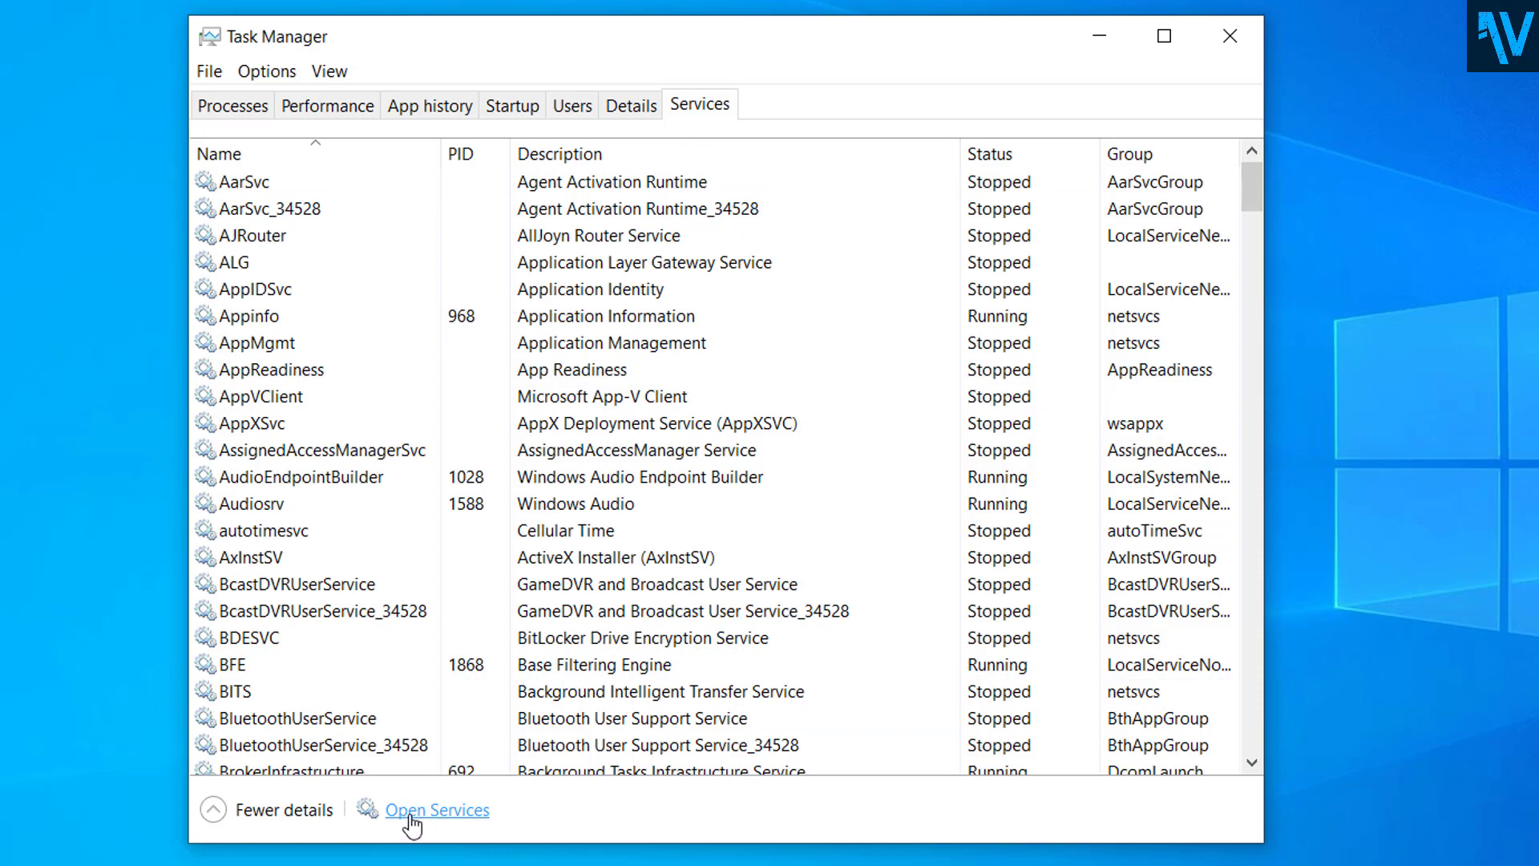
# In the Services console, restart the Windows Search service and open its Properties dialog.
pyautogui.click(411, 814)
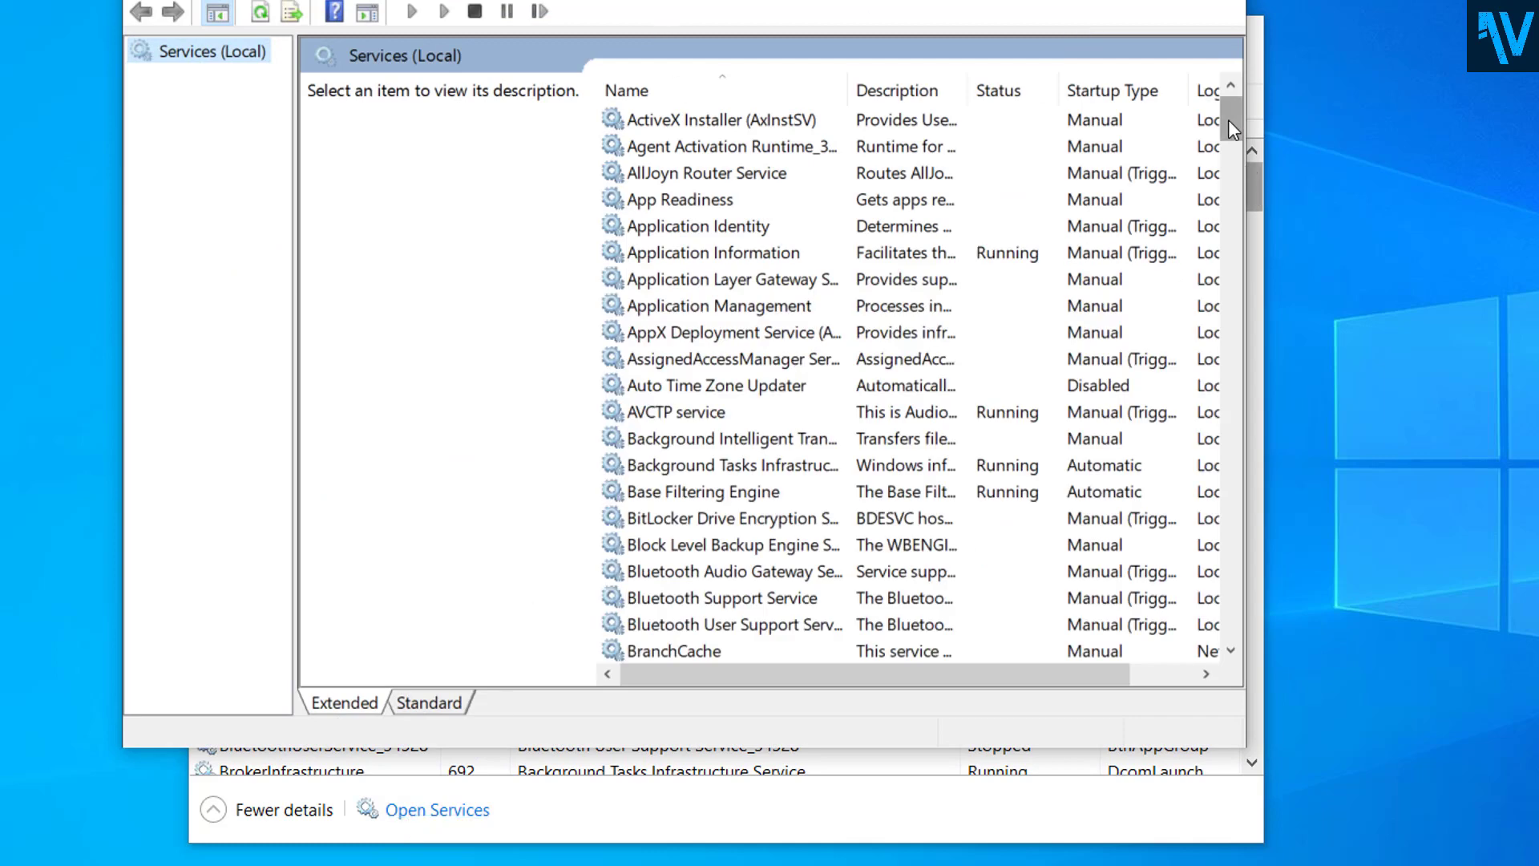
pyautogui.moveTo(1227, 119); pyautogui.dragTo(1233, 595)
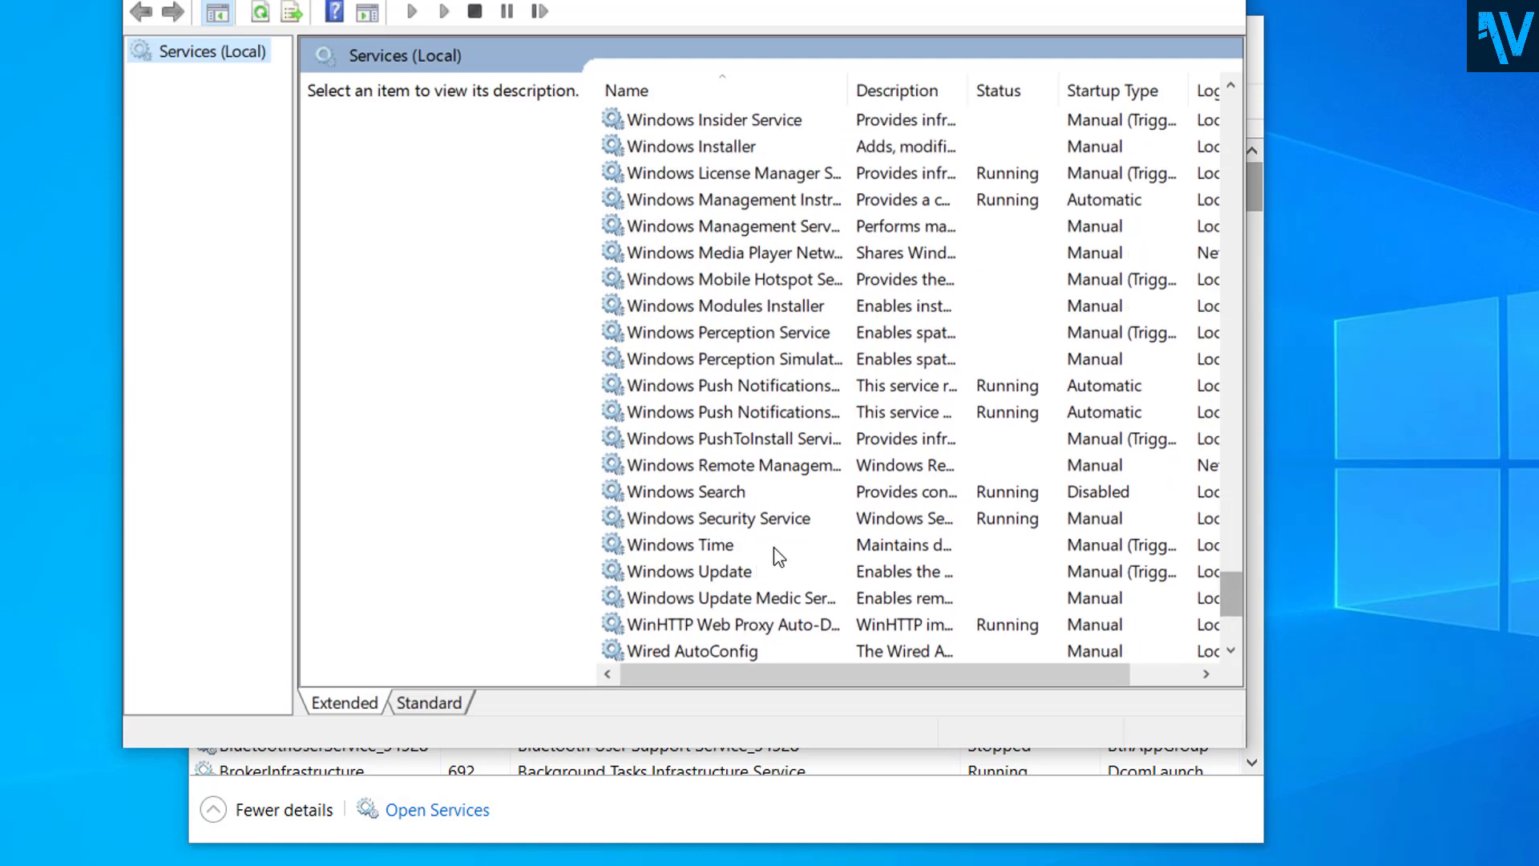
pyautogui.click(692, 499)
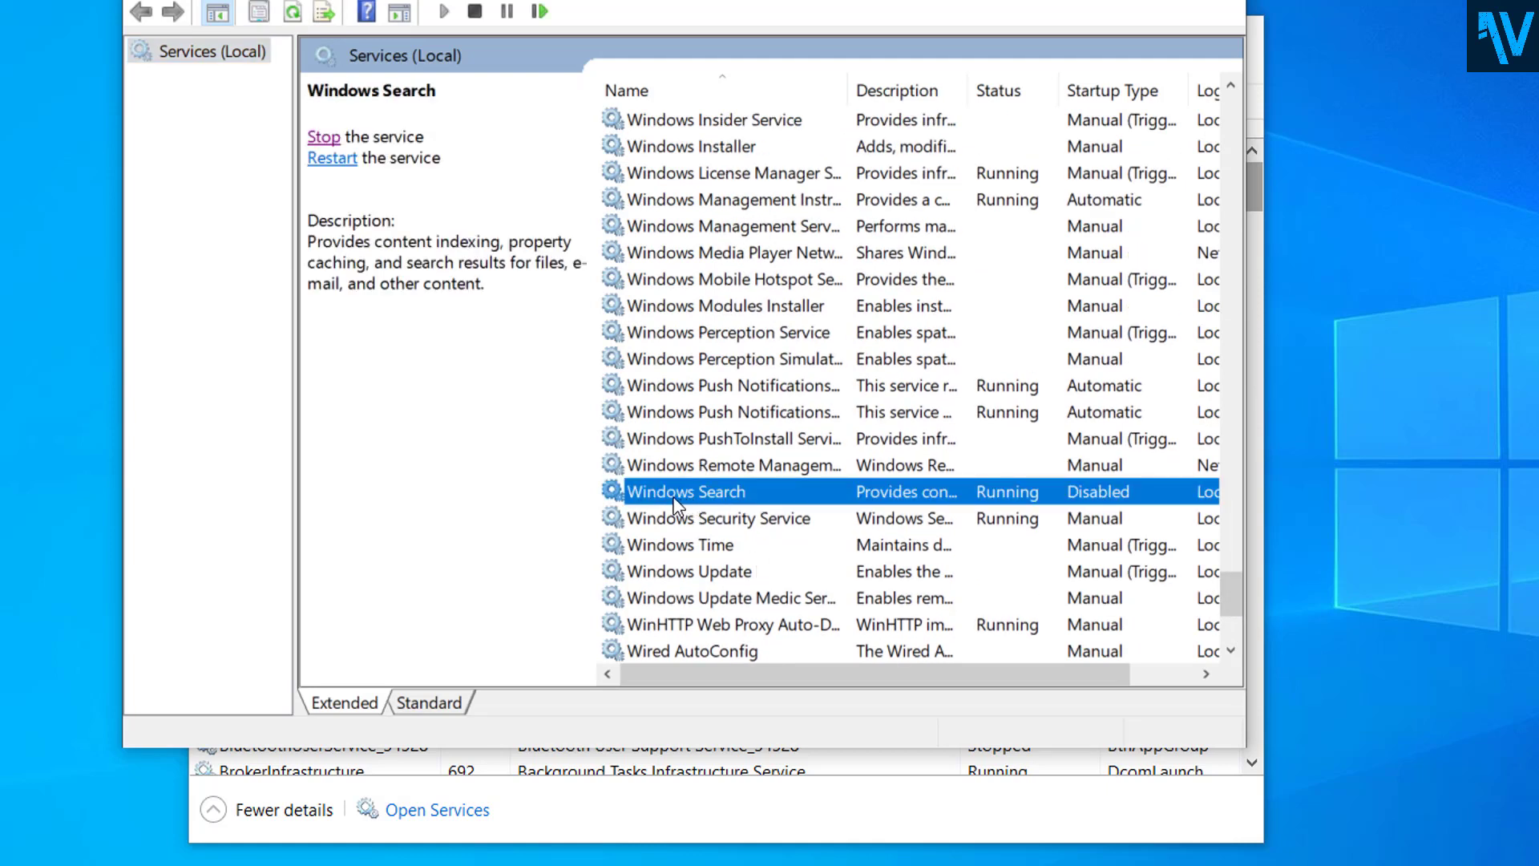
pyautogui.rightClick(676, 505)
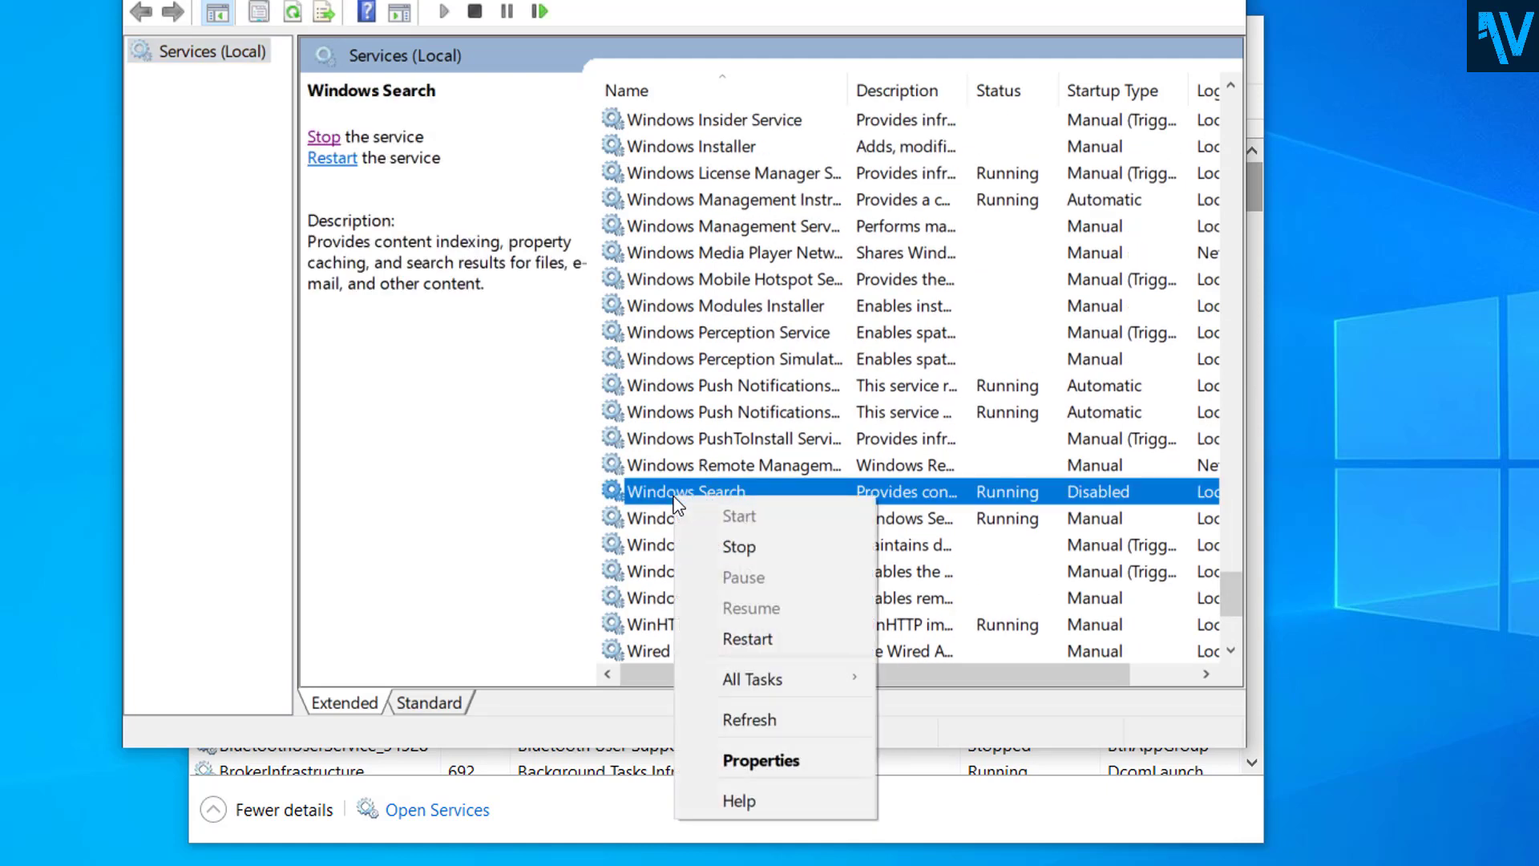
pyautogui.click(737, 638)
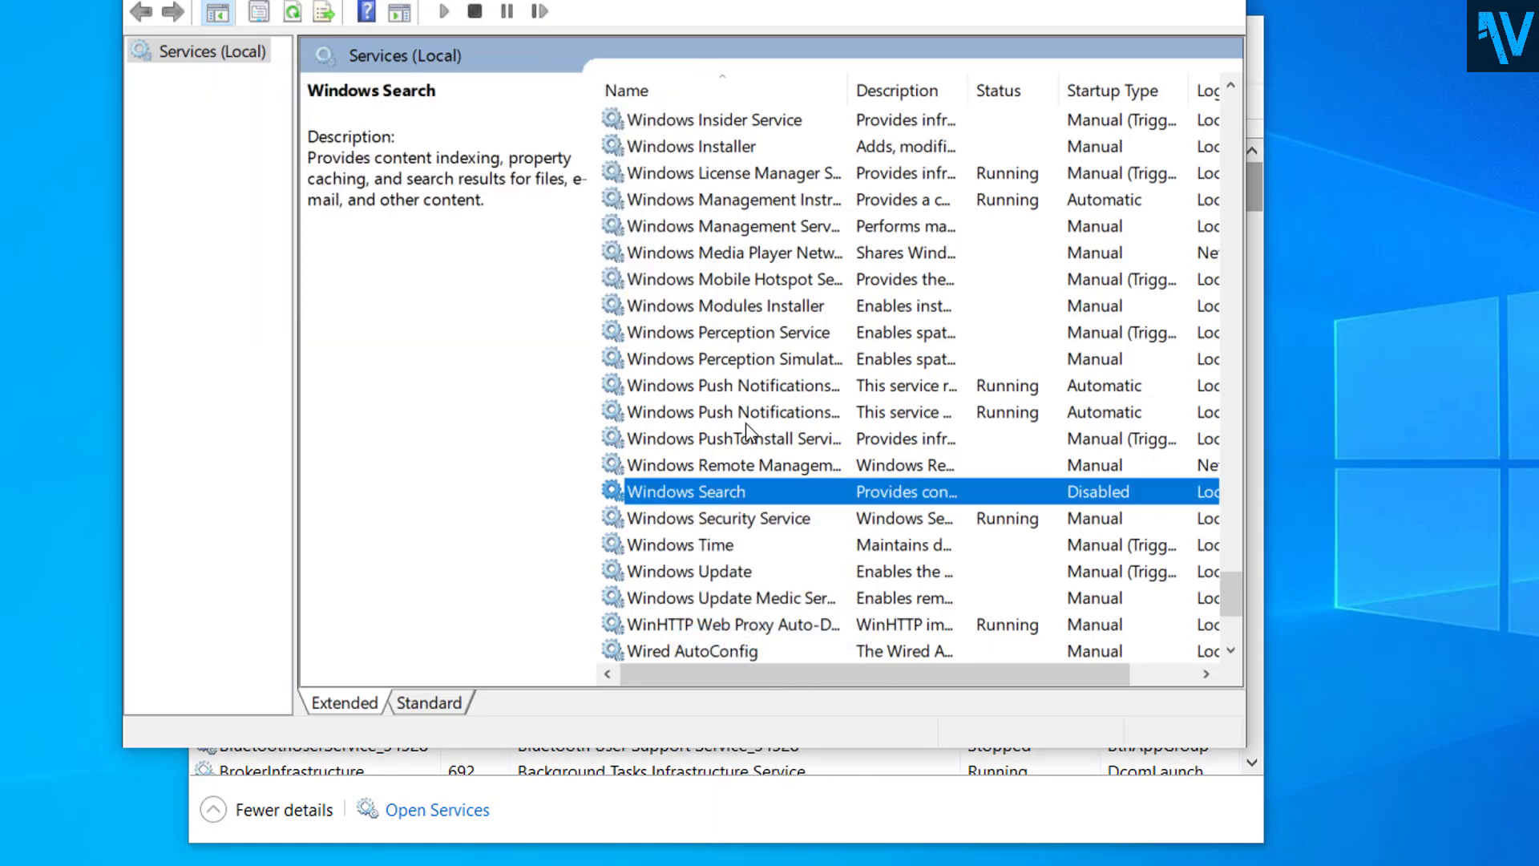
pyautogui.rightClick(682, 503)
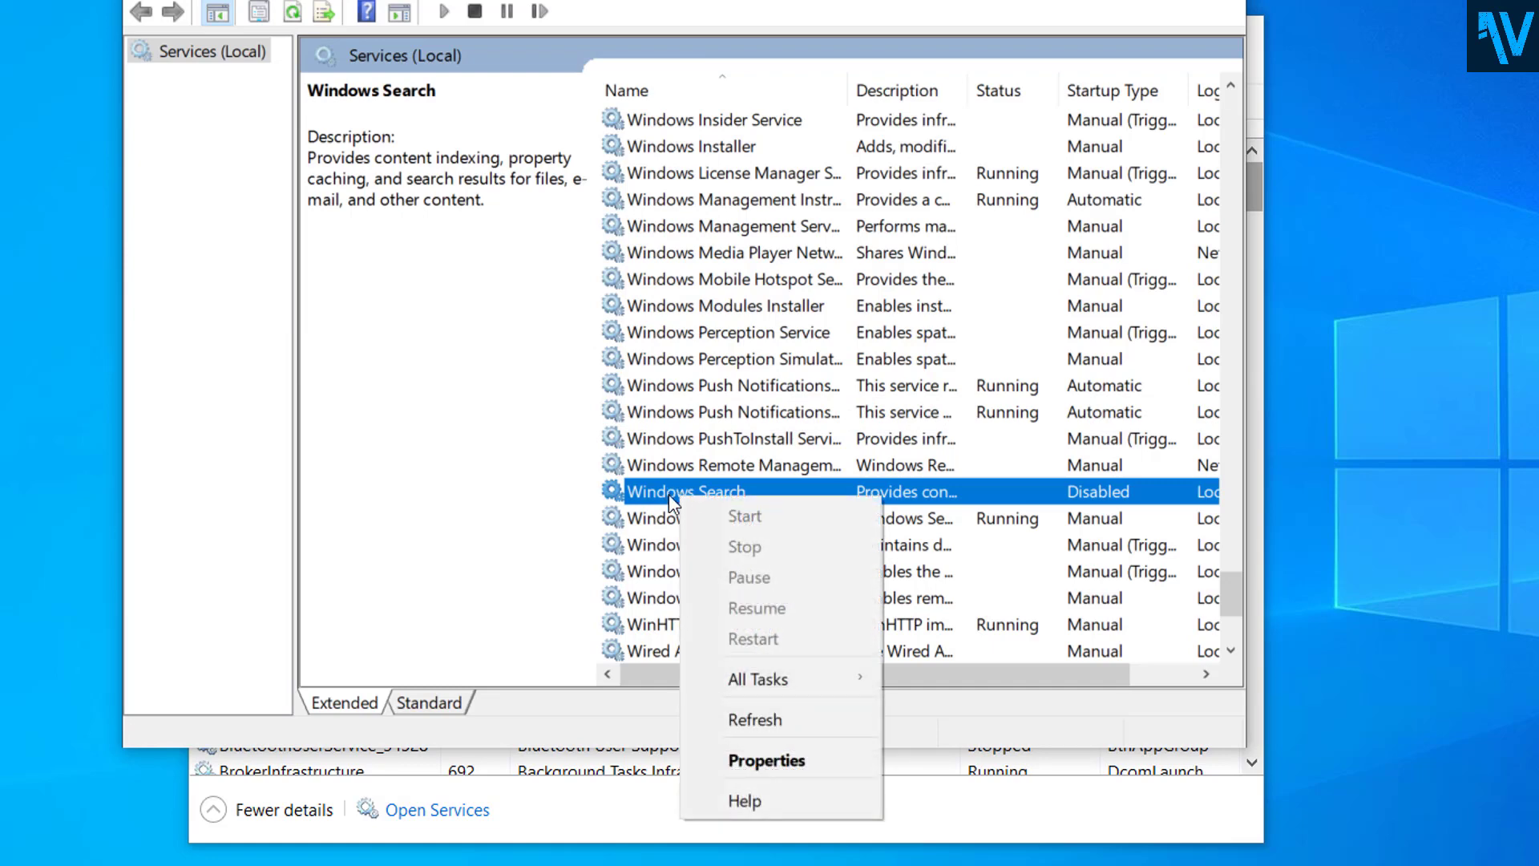
pyautogui.click(762, 760)
# Set the Windows Search startup type to Automatic (Delayed Start) and apply it.
pyautogui.click(623, 332)
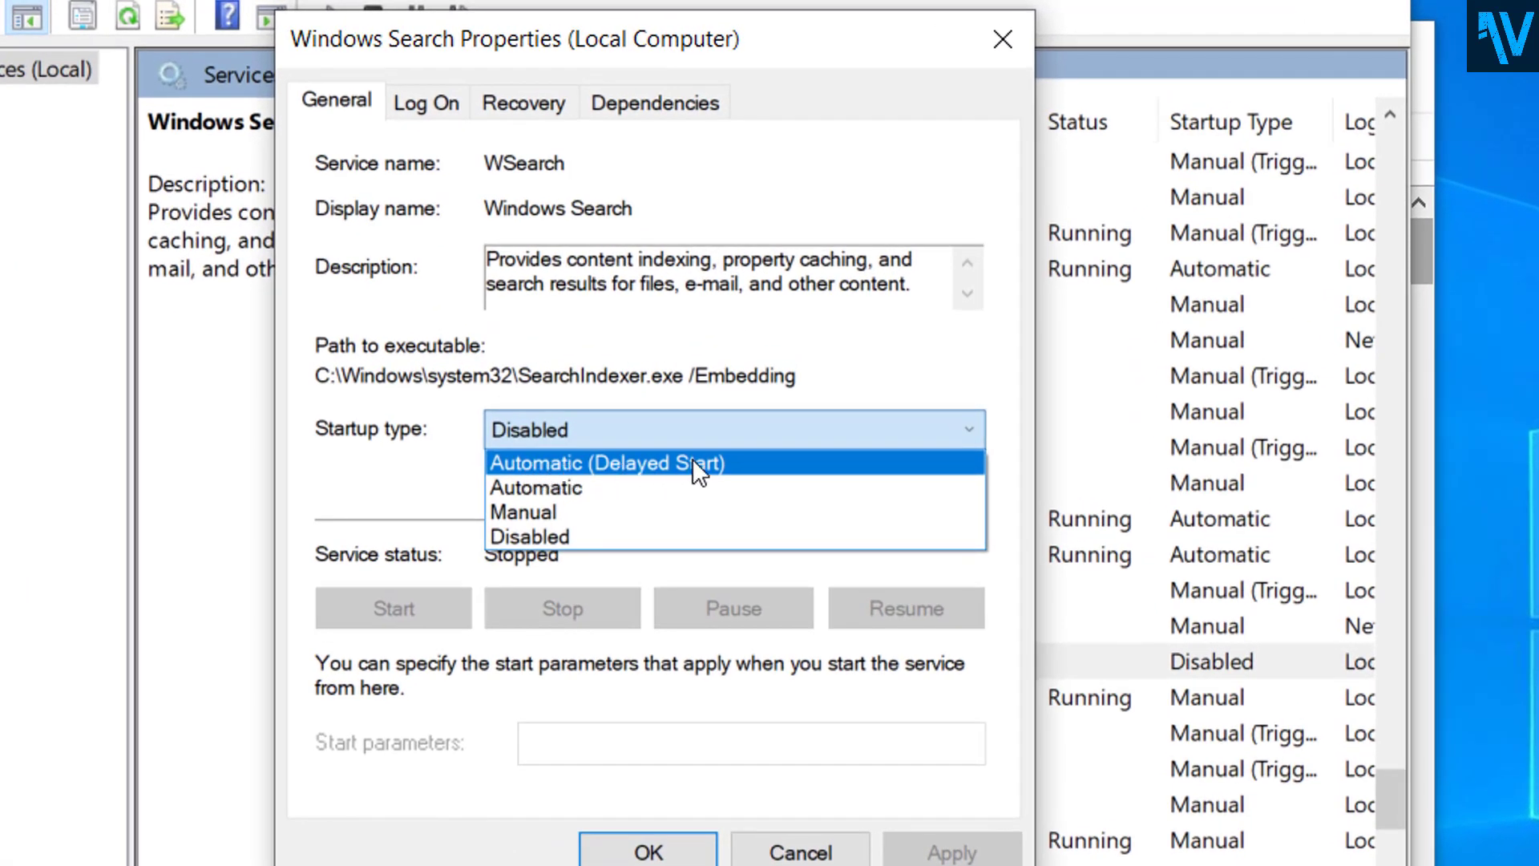
pyautogui.click(664, 463)
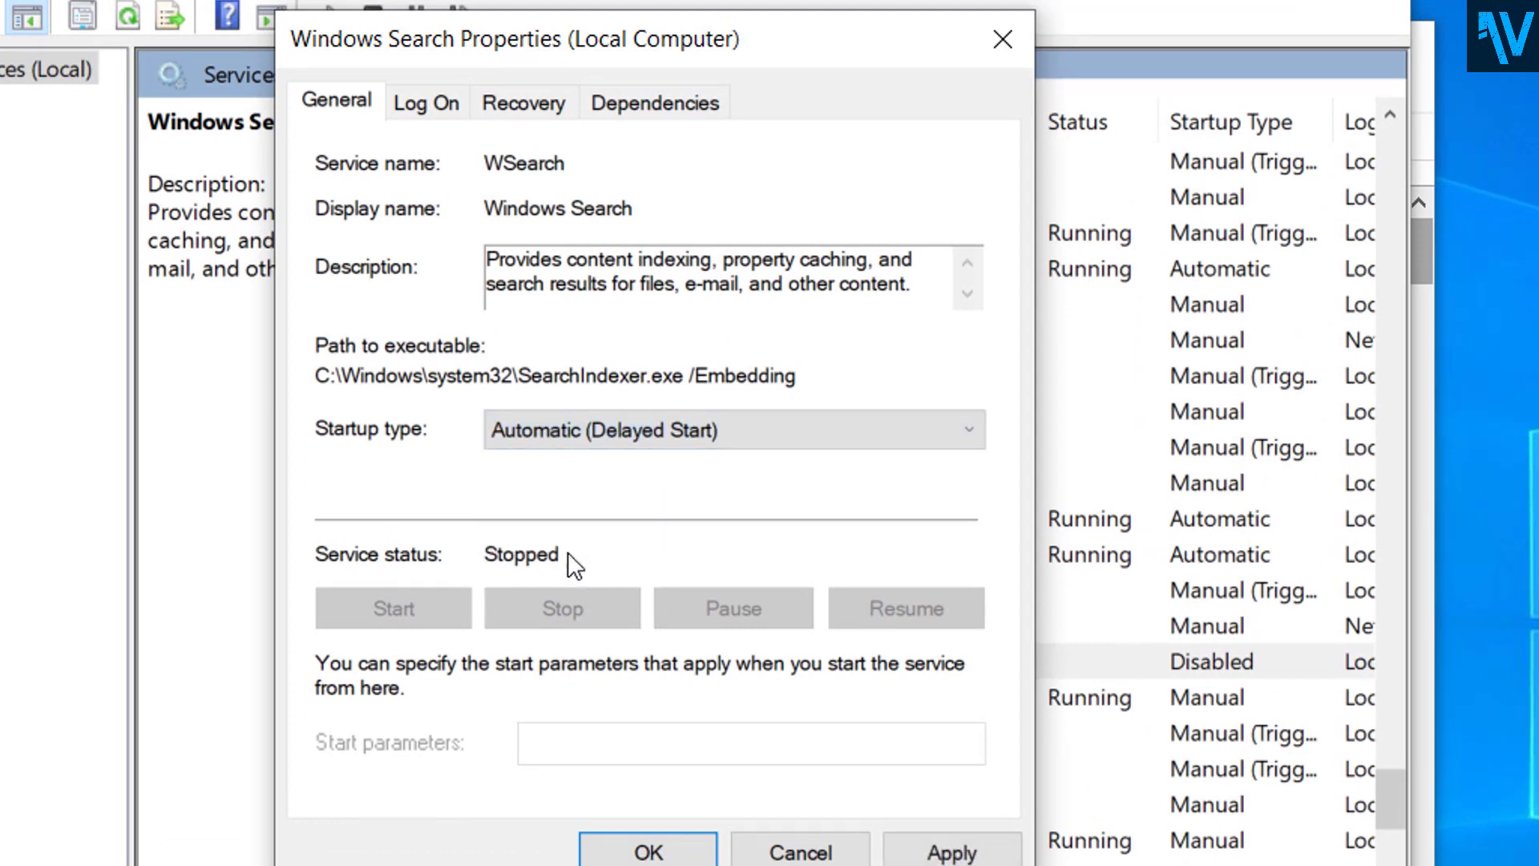
pyautogui.click(928, 849)
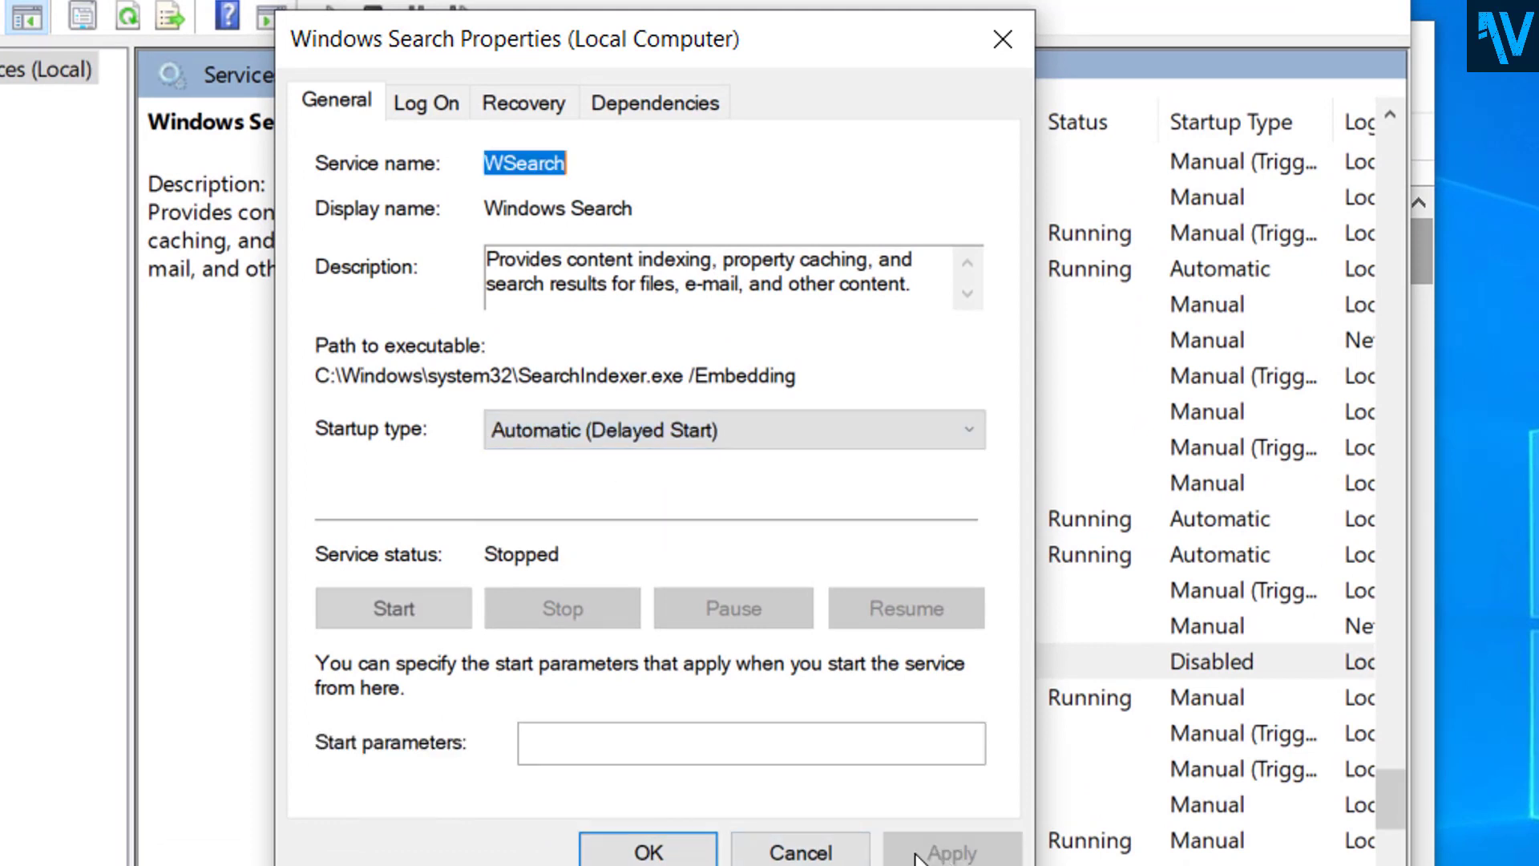
pyautogui.click(647, 850)
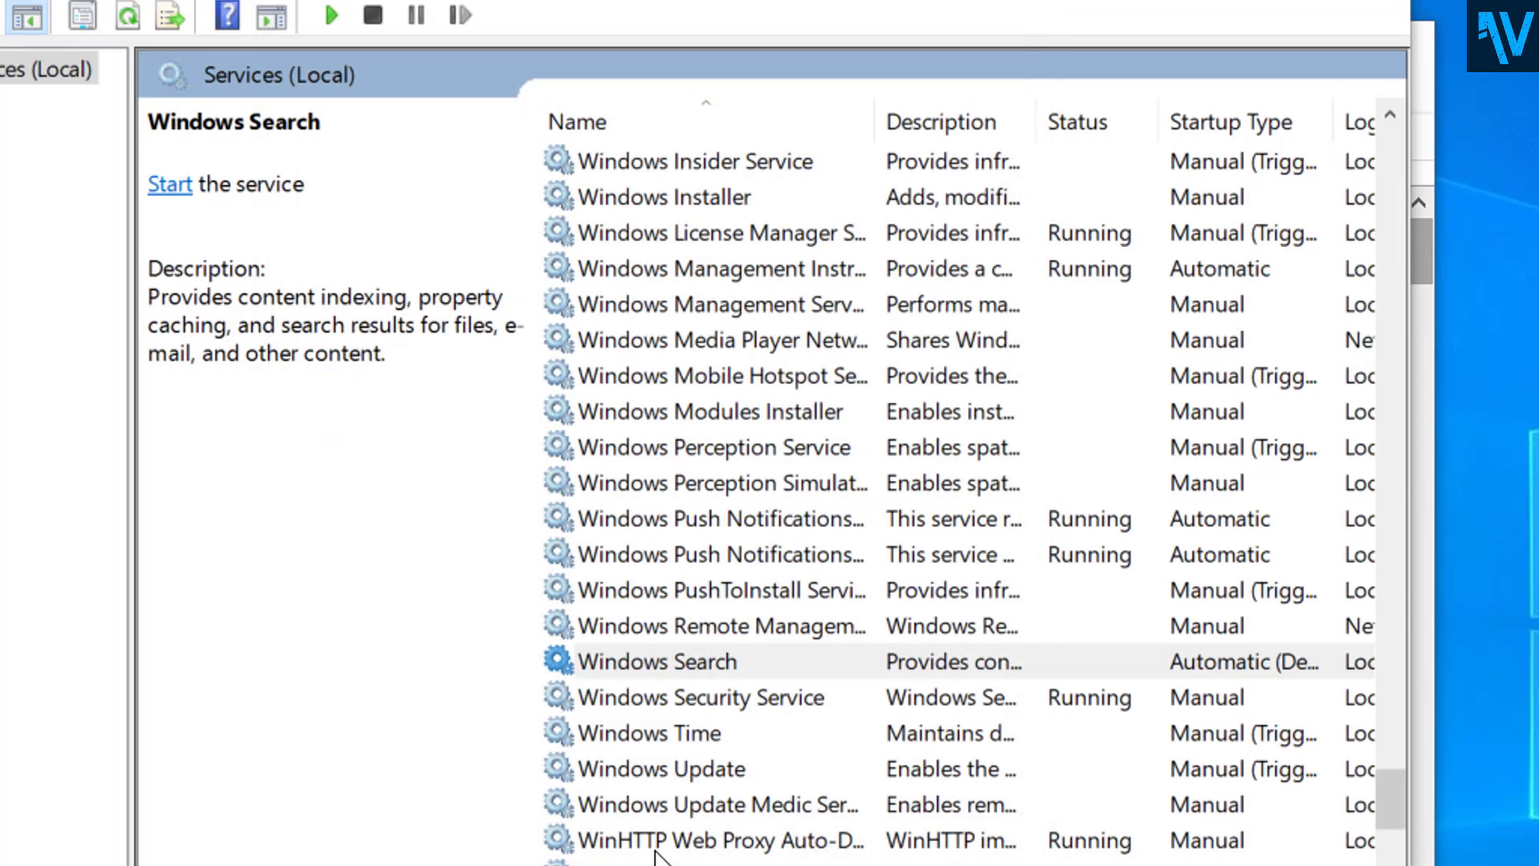
# Restart Windows Search so it runs, then close Services and Task Manager.
pyautogui.click(619, 658)
pyautogui.rightClick(617, 666)
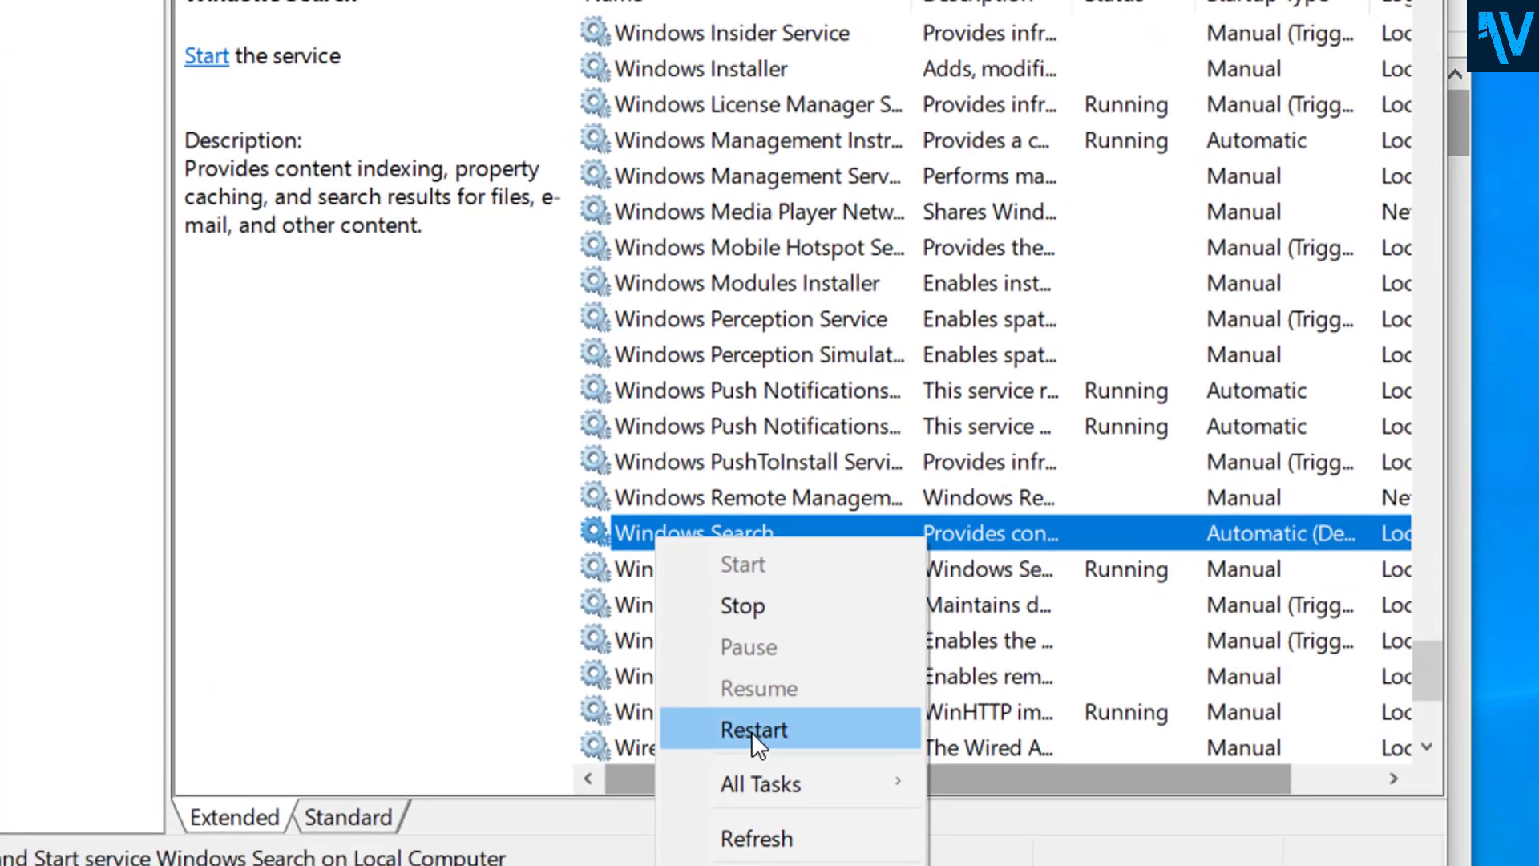
pyautogui.click(752, 730)
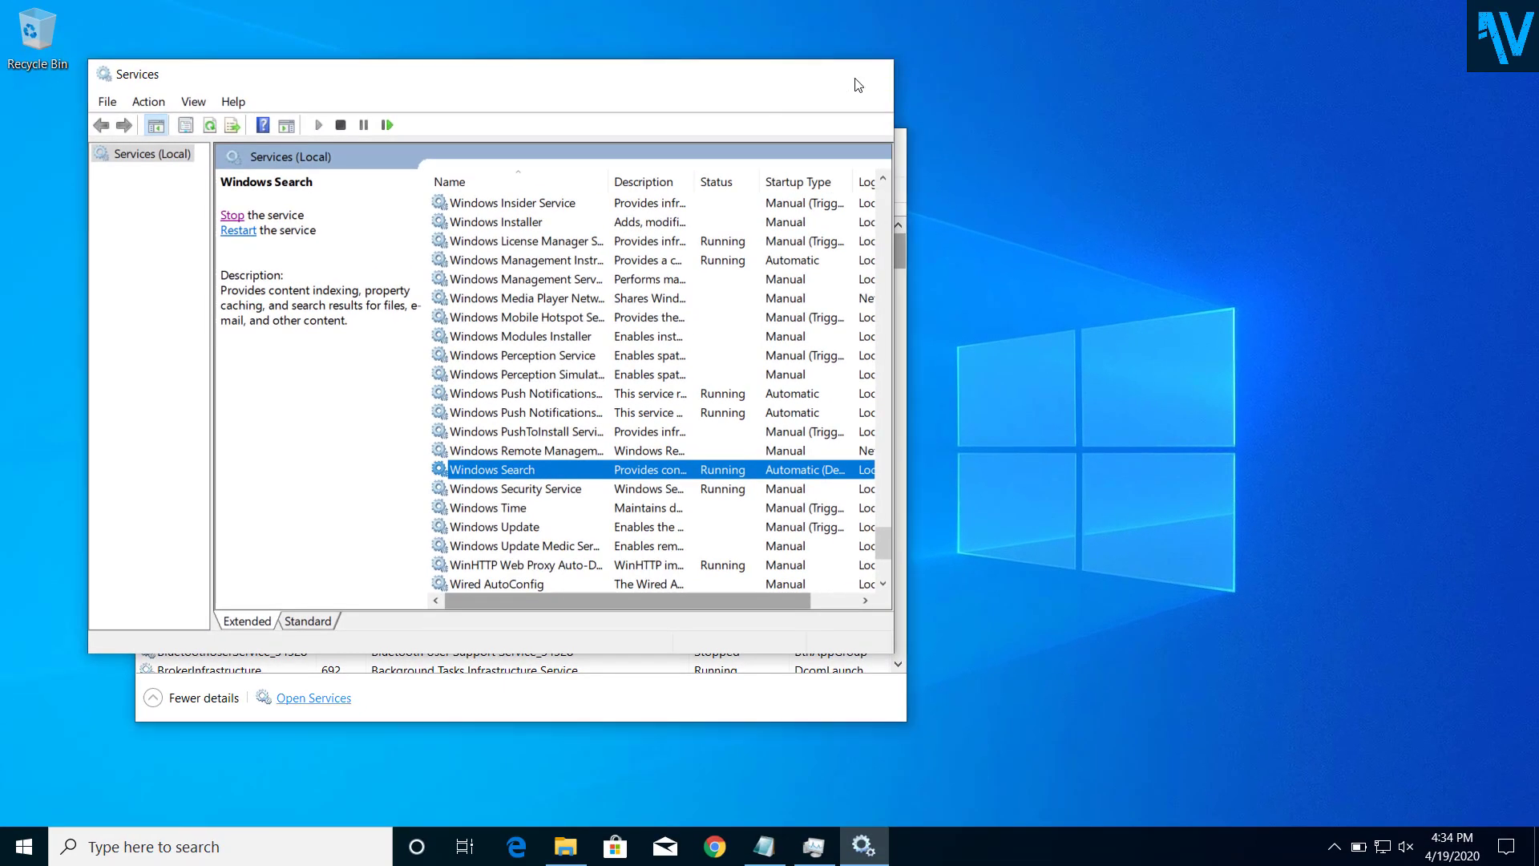
pyautogui.click(854, 79)
pyautogui.click(896, 139)
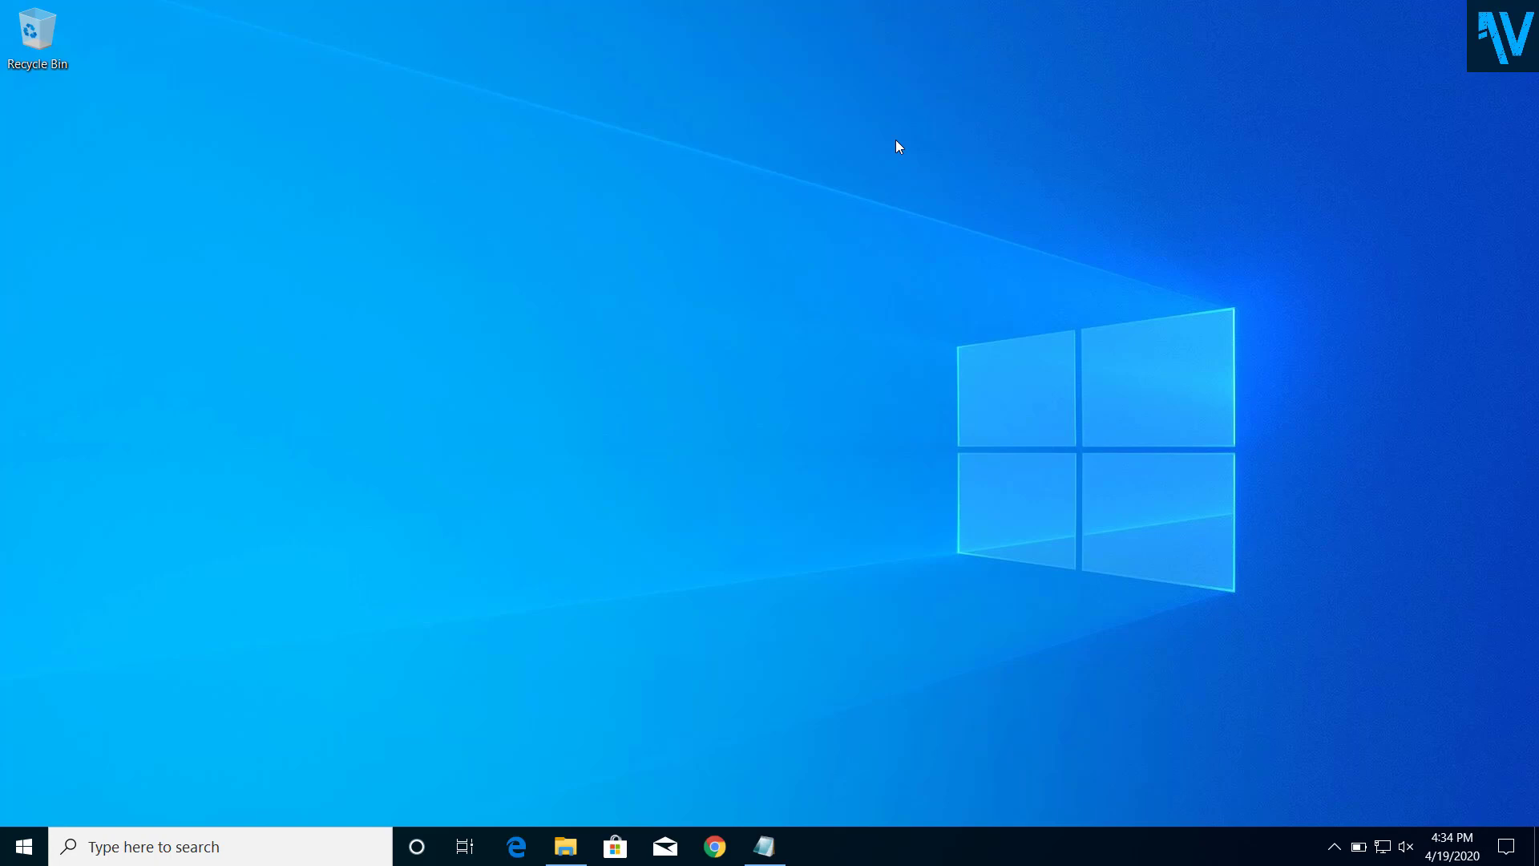
# Launch Control Panel with the 'control' Run command, keeping the Small icons view.
pyautogui.press('super+r')
pyautogui.press('BackSpace')
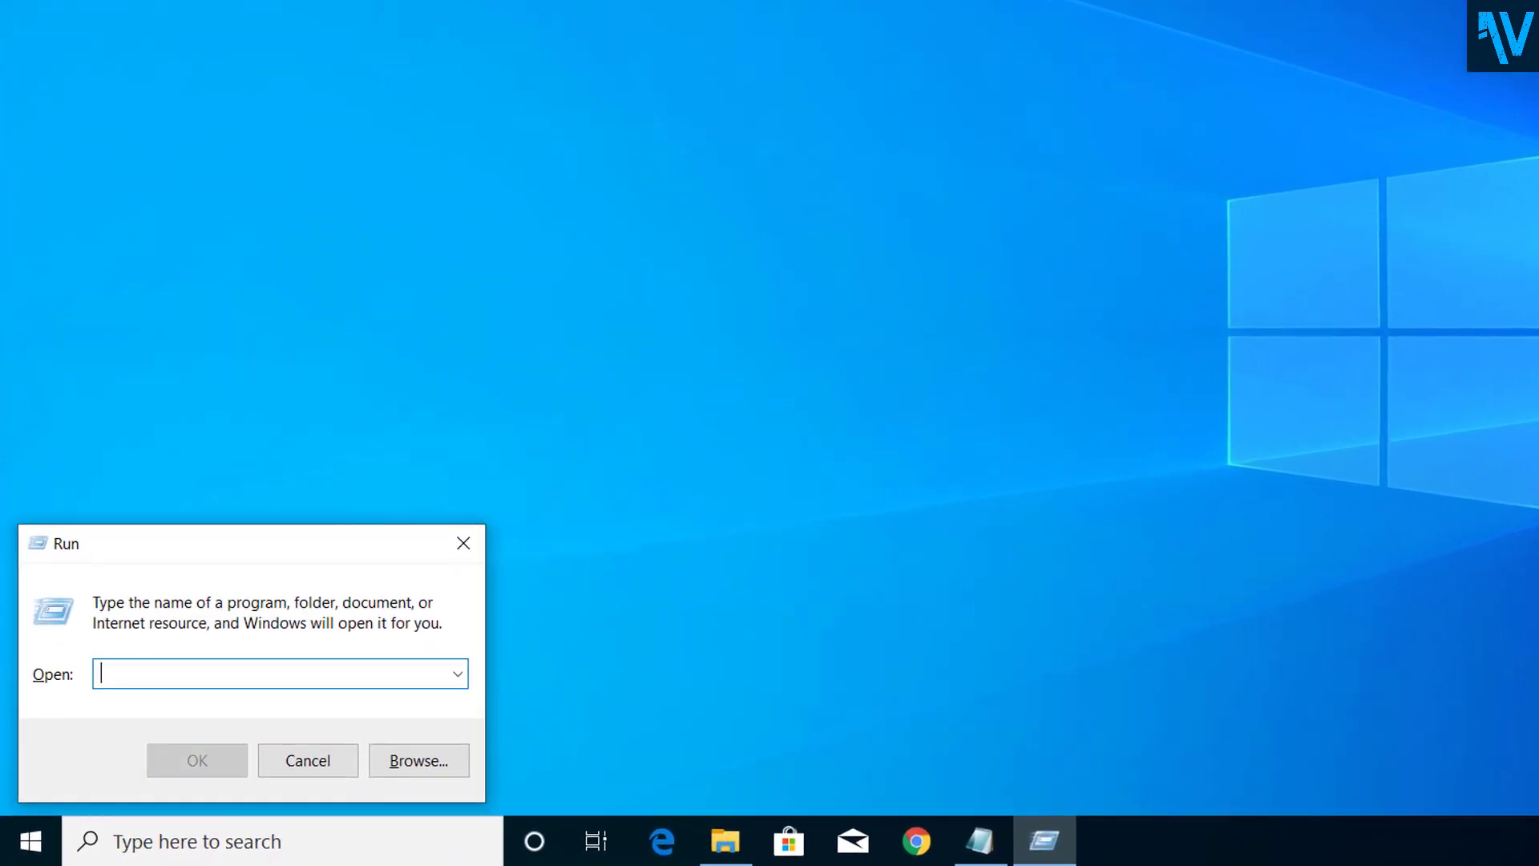
pyautogui.write('contro')
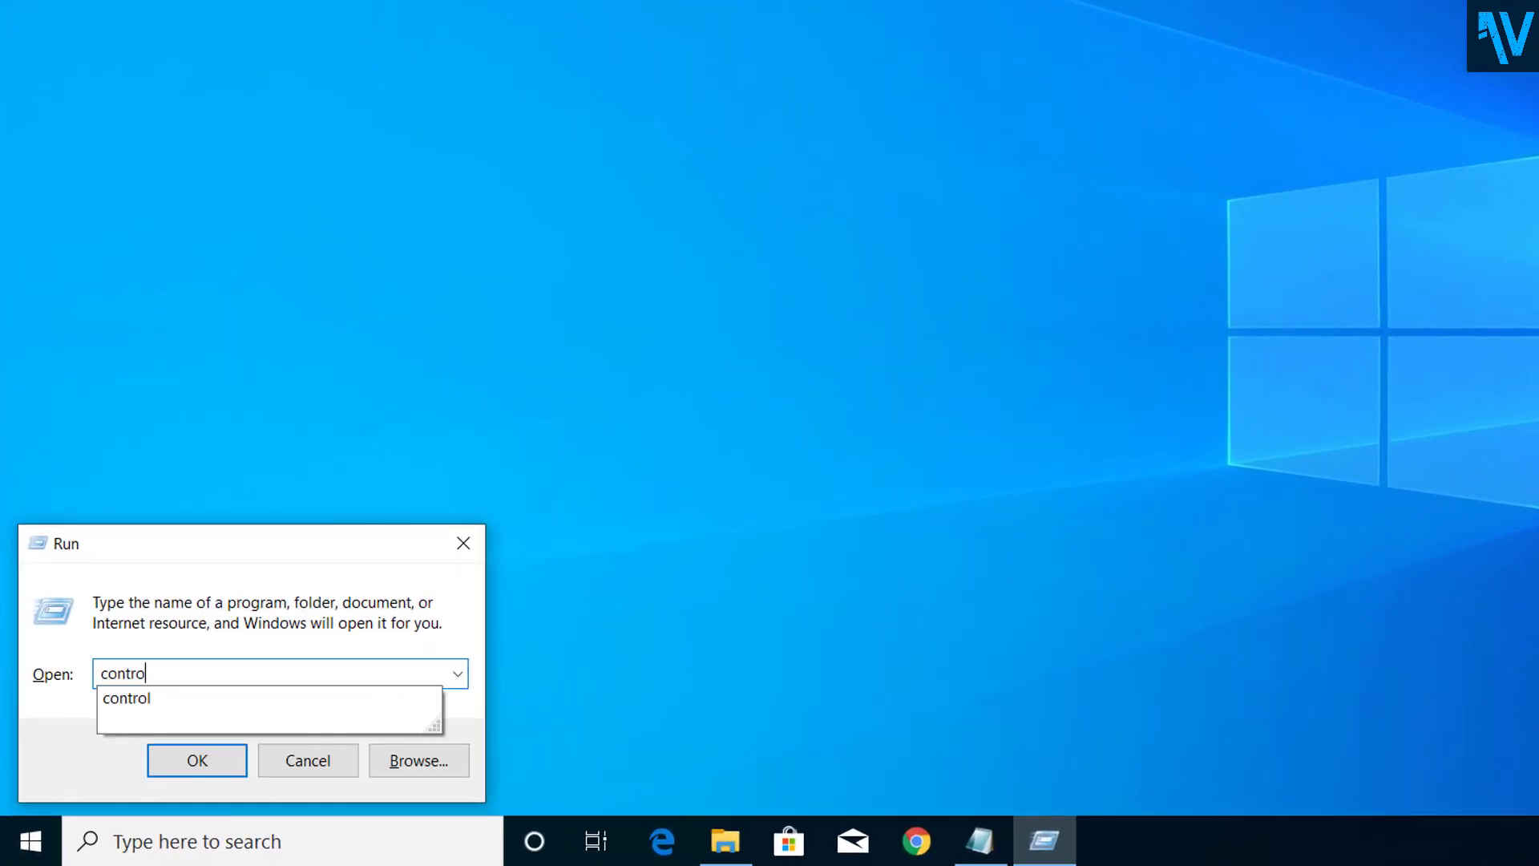
pyautogui.write('l')
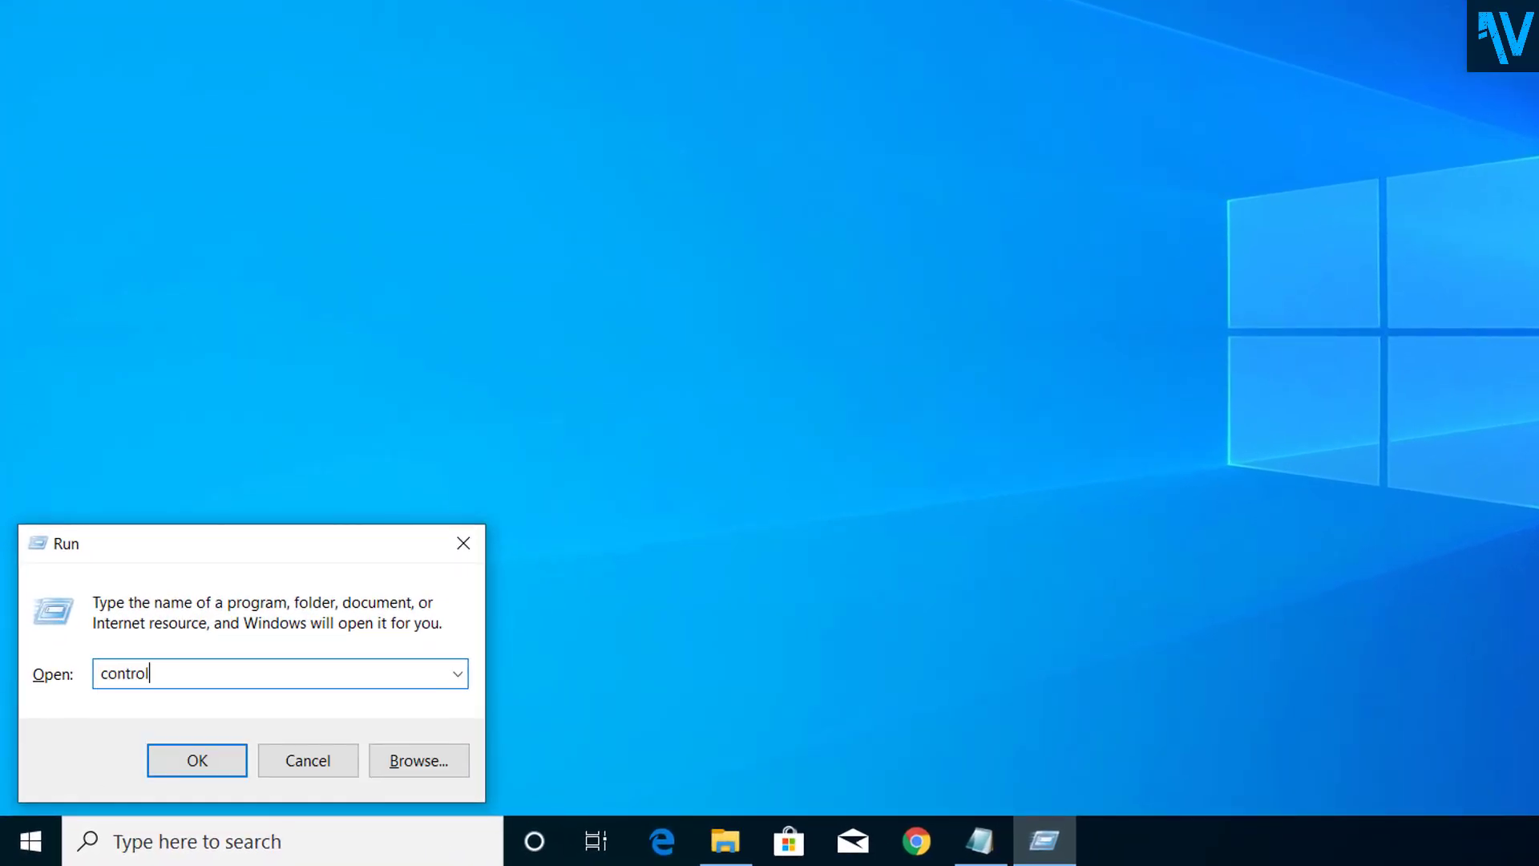
pyautogui.click(184, 765)
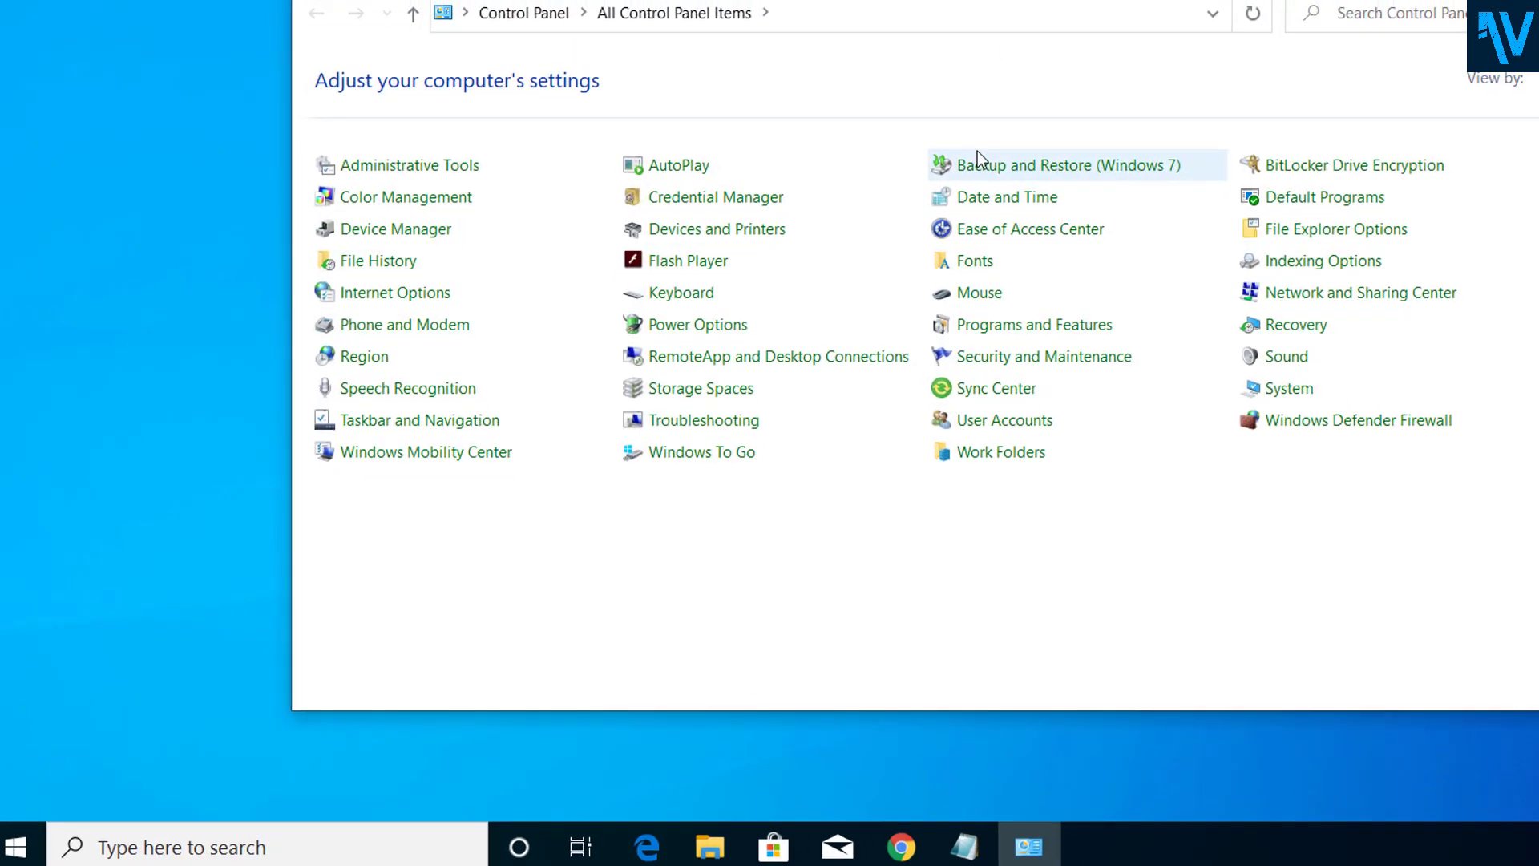
pyautogui.click(1318, 181)
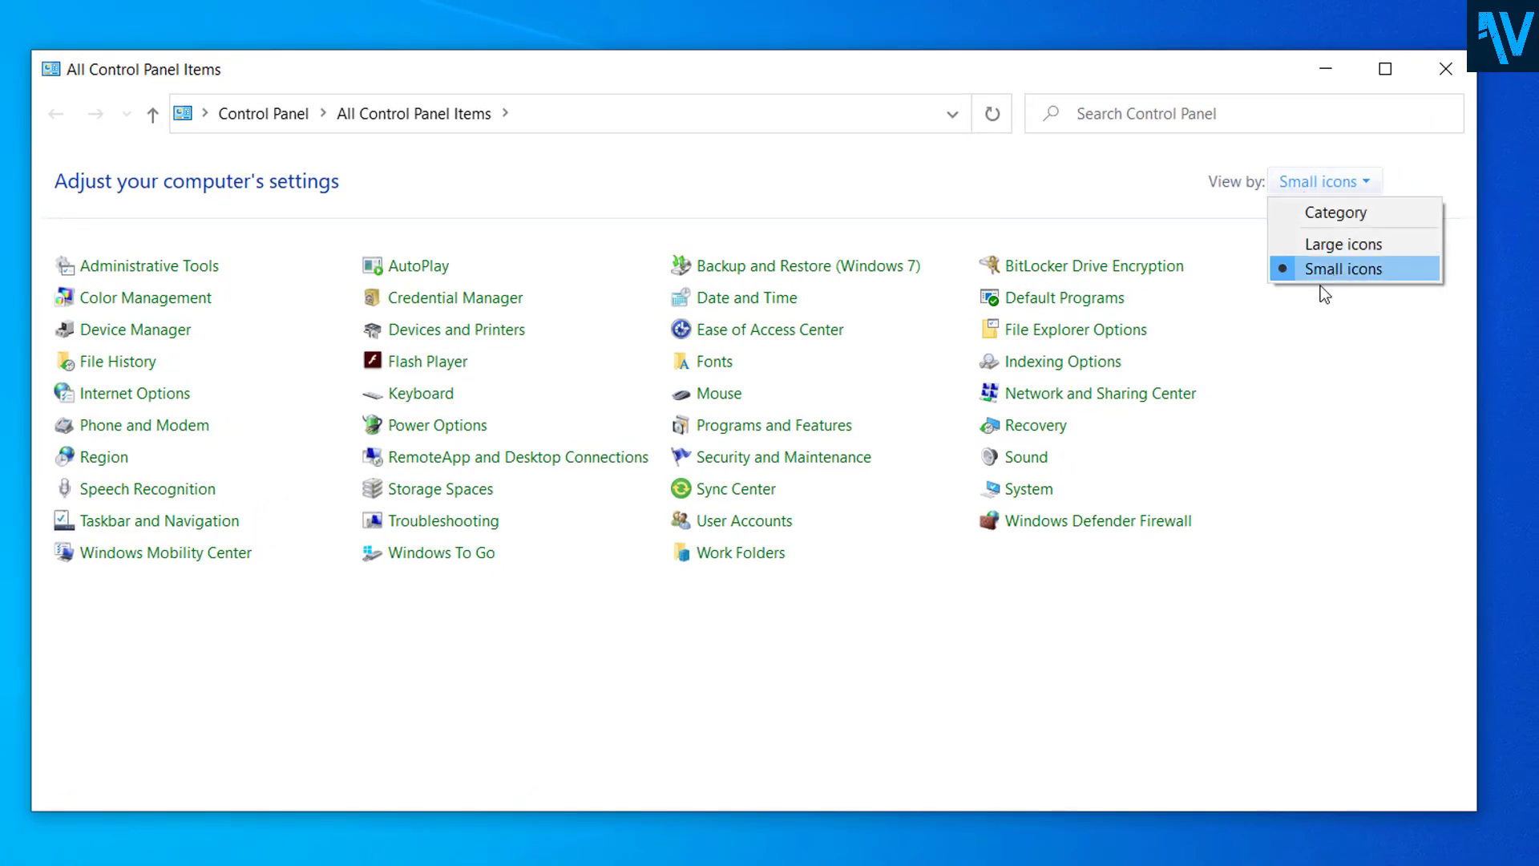
pyautogui.click(1342, 433)
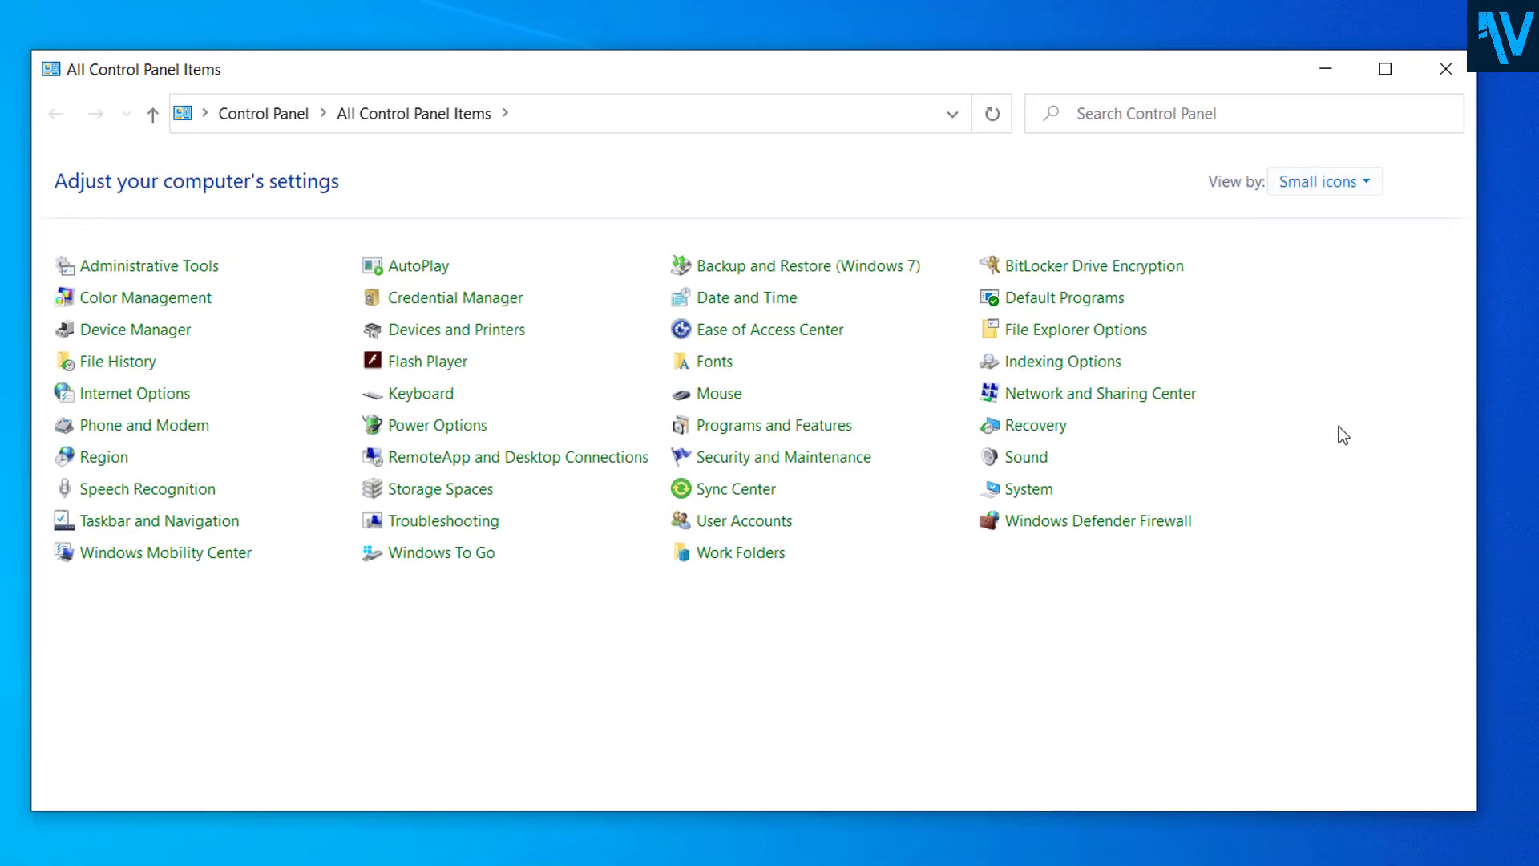
# Rebuild the search index via Indexing Options > Advanced, then close it and show the desktop.
pyautogui.click(1055, 367)
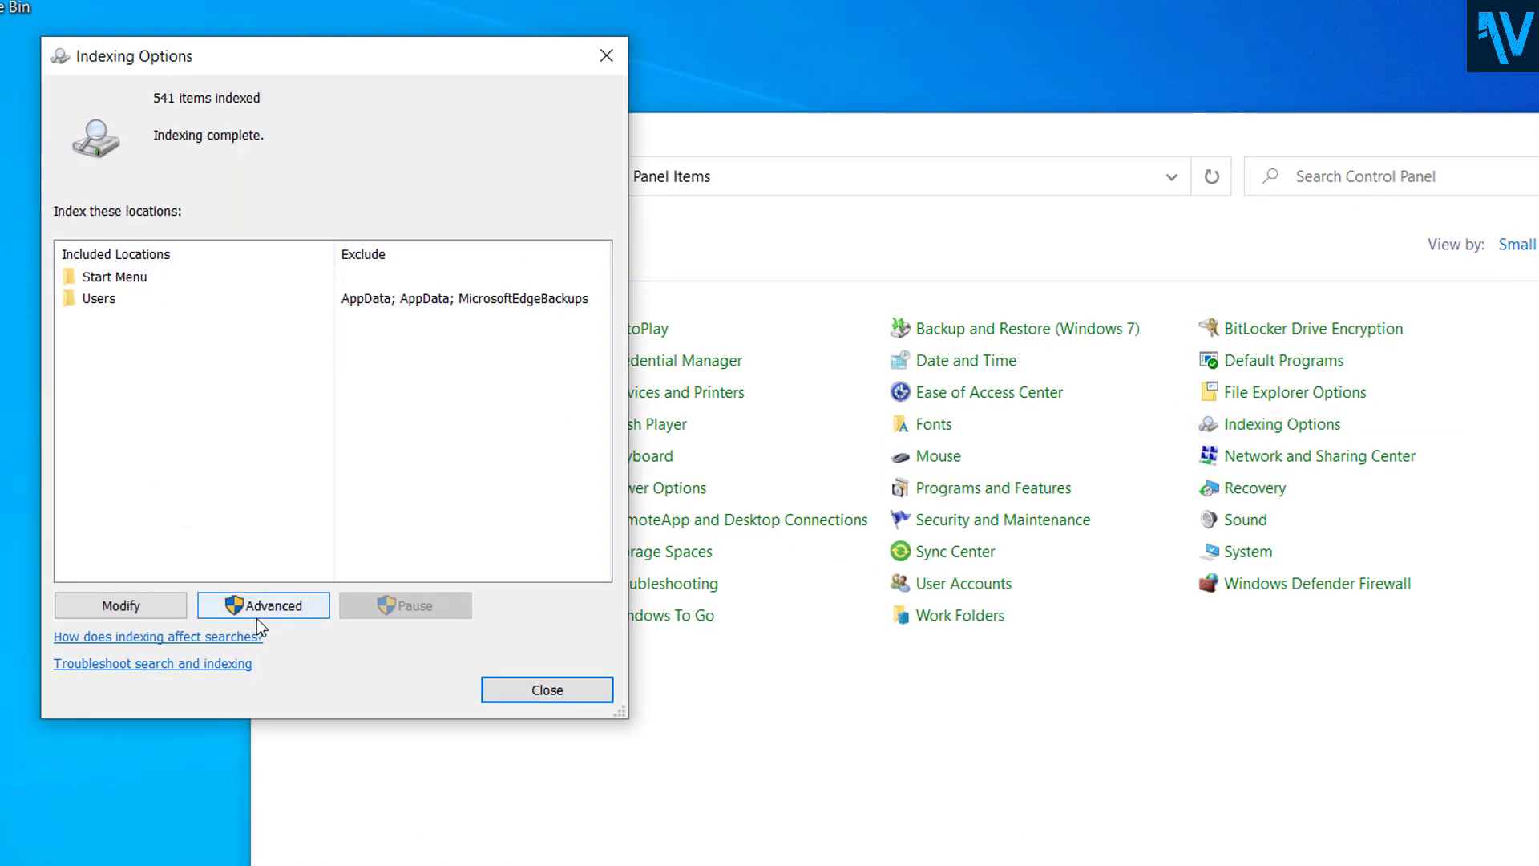
pyautogui.click(276, 611)
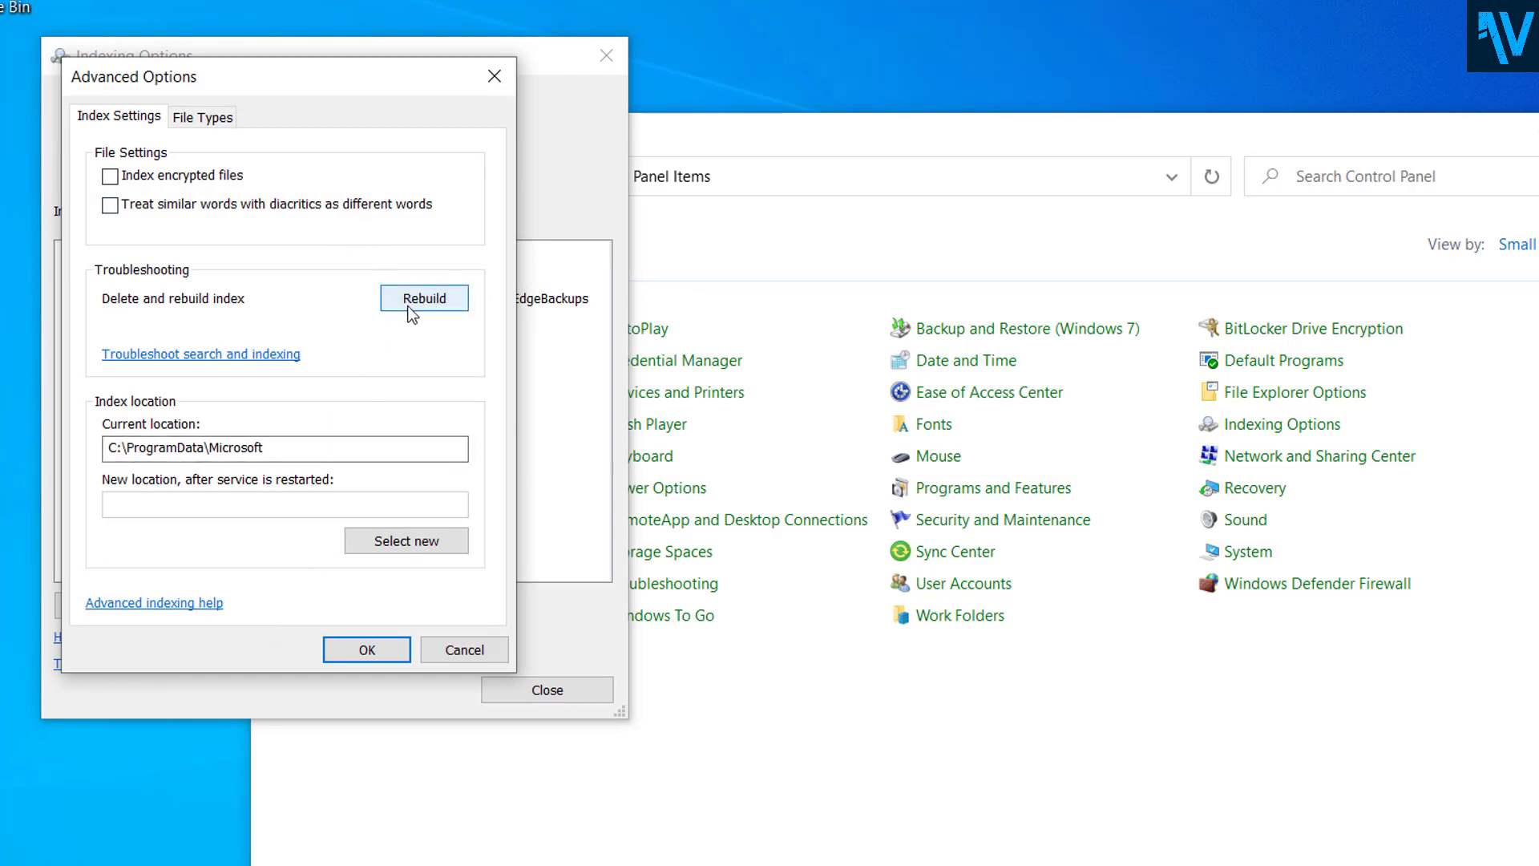
pyautogui.click(435, 300)
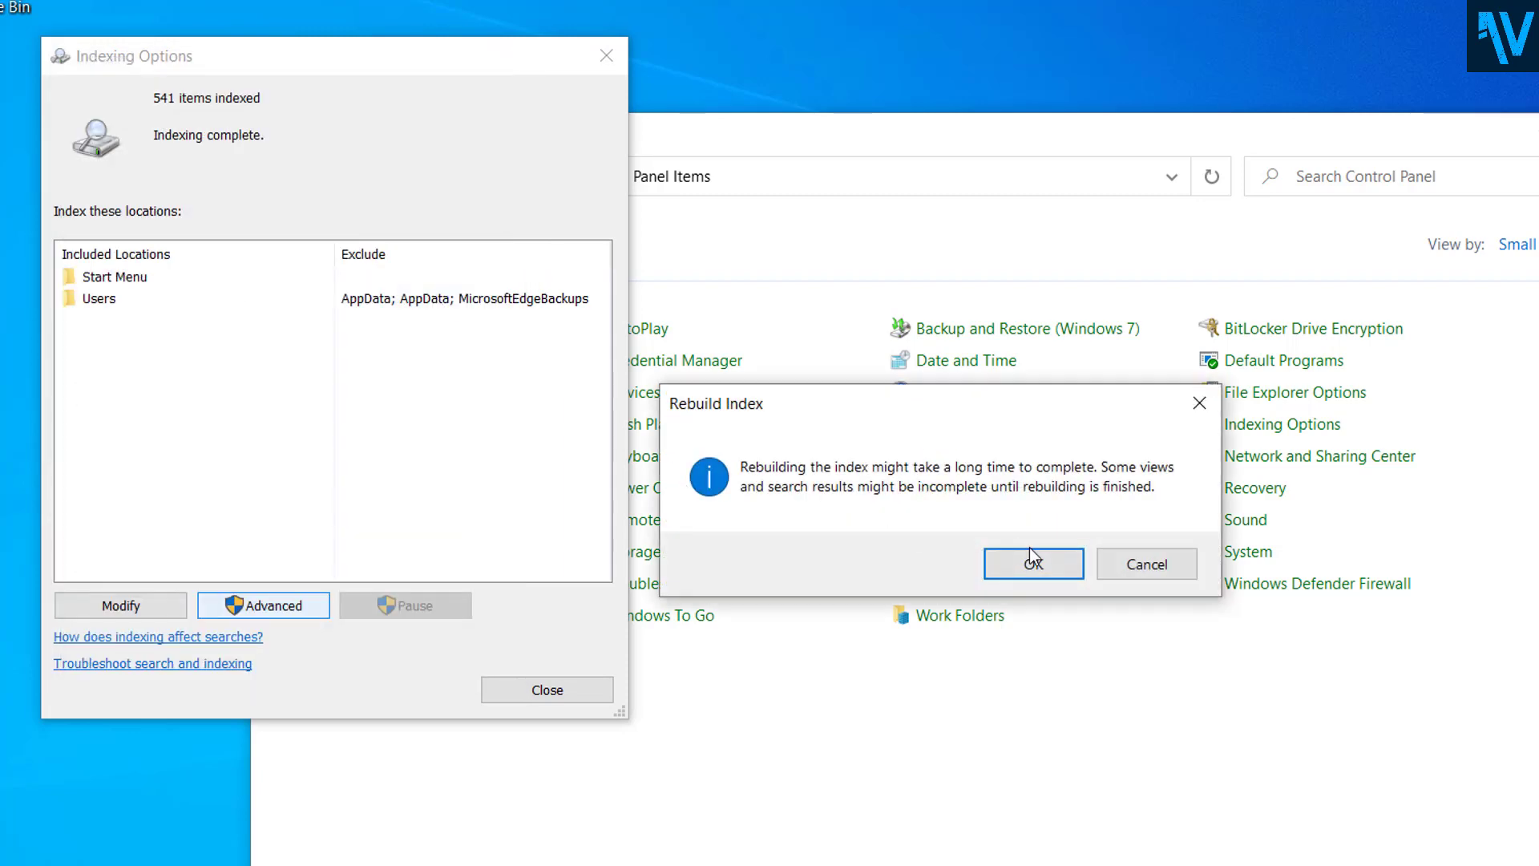
pyautogui.click(1032, 560)
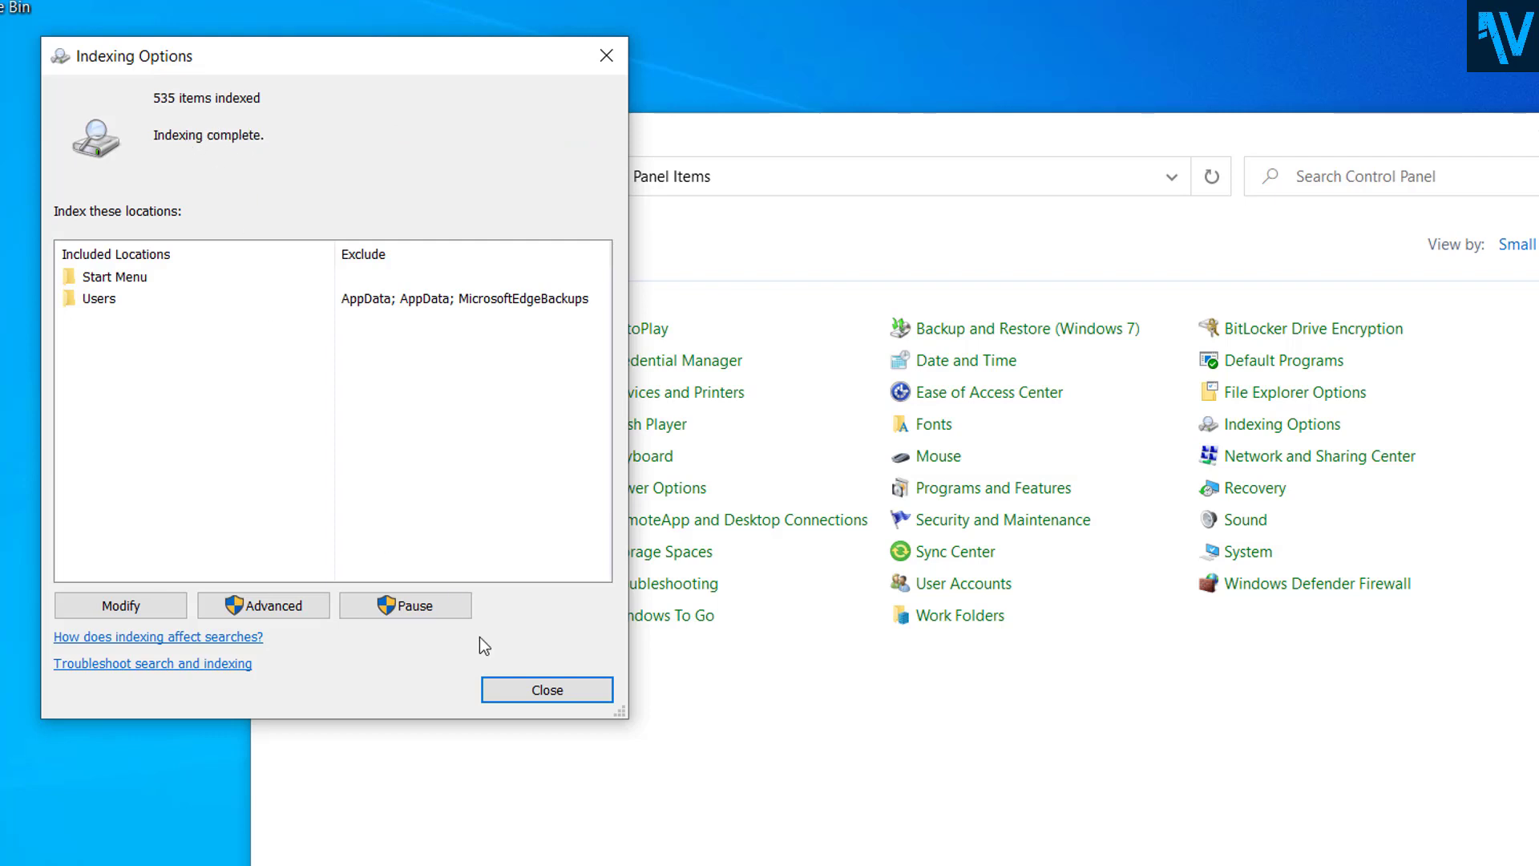
pyautogui.click(547, 689)
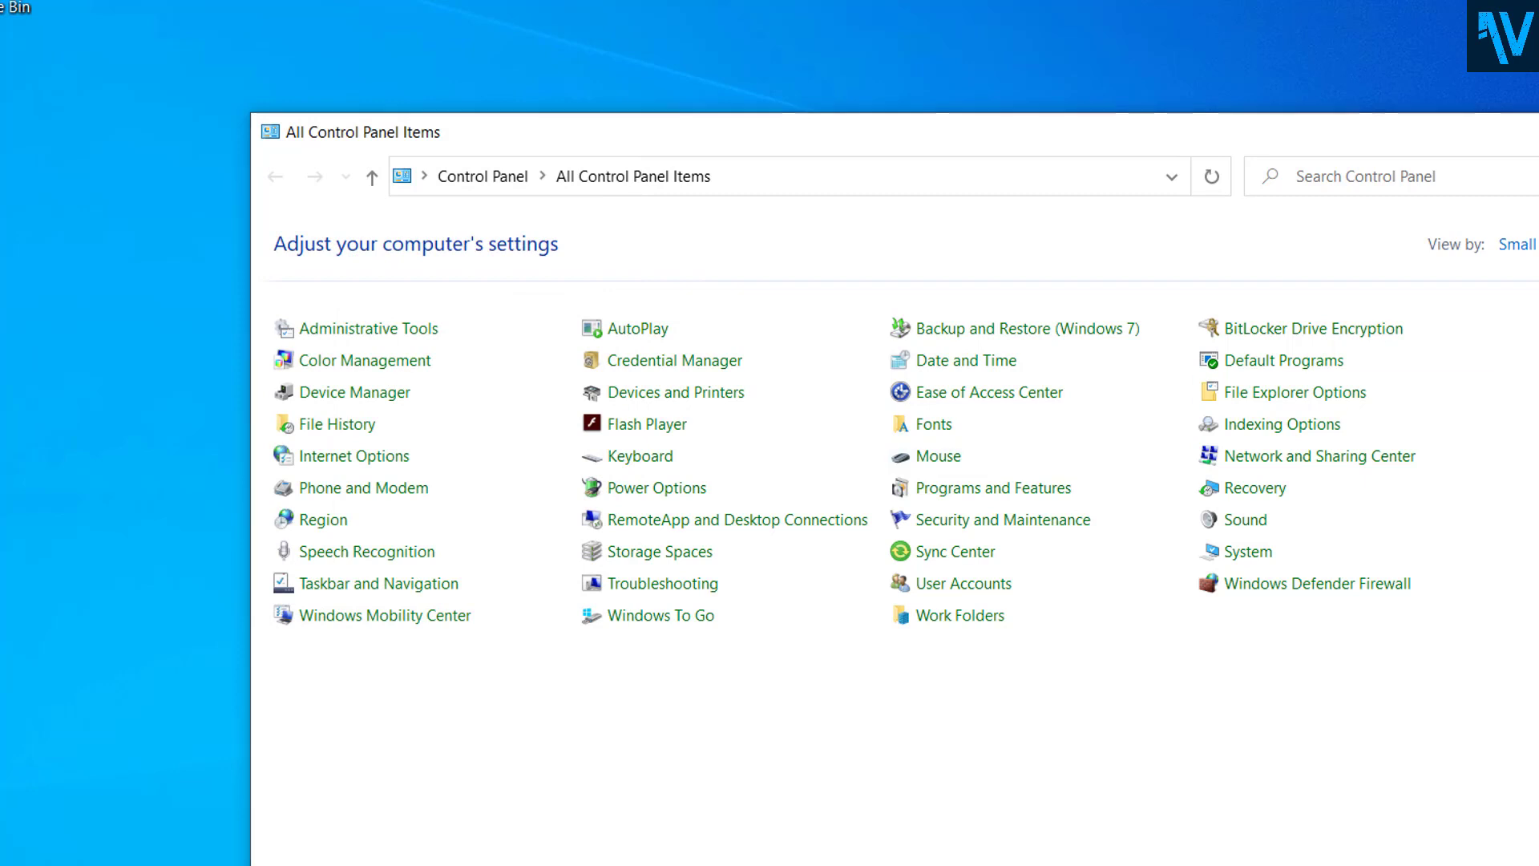
pyautogui.press('super+d')
pyautogui.rightClick(1236, 230)
# Refresh the desktop, then open the Win+X power-user menu from the Start button.
pyautogui.click(1289, 296)
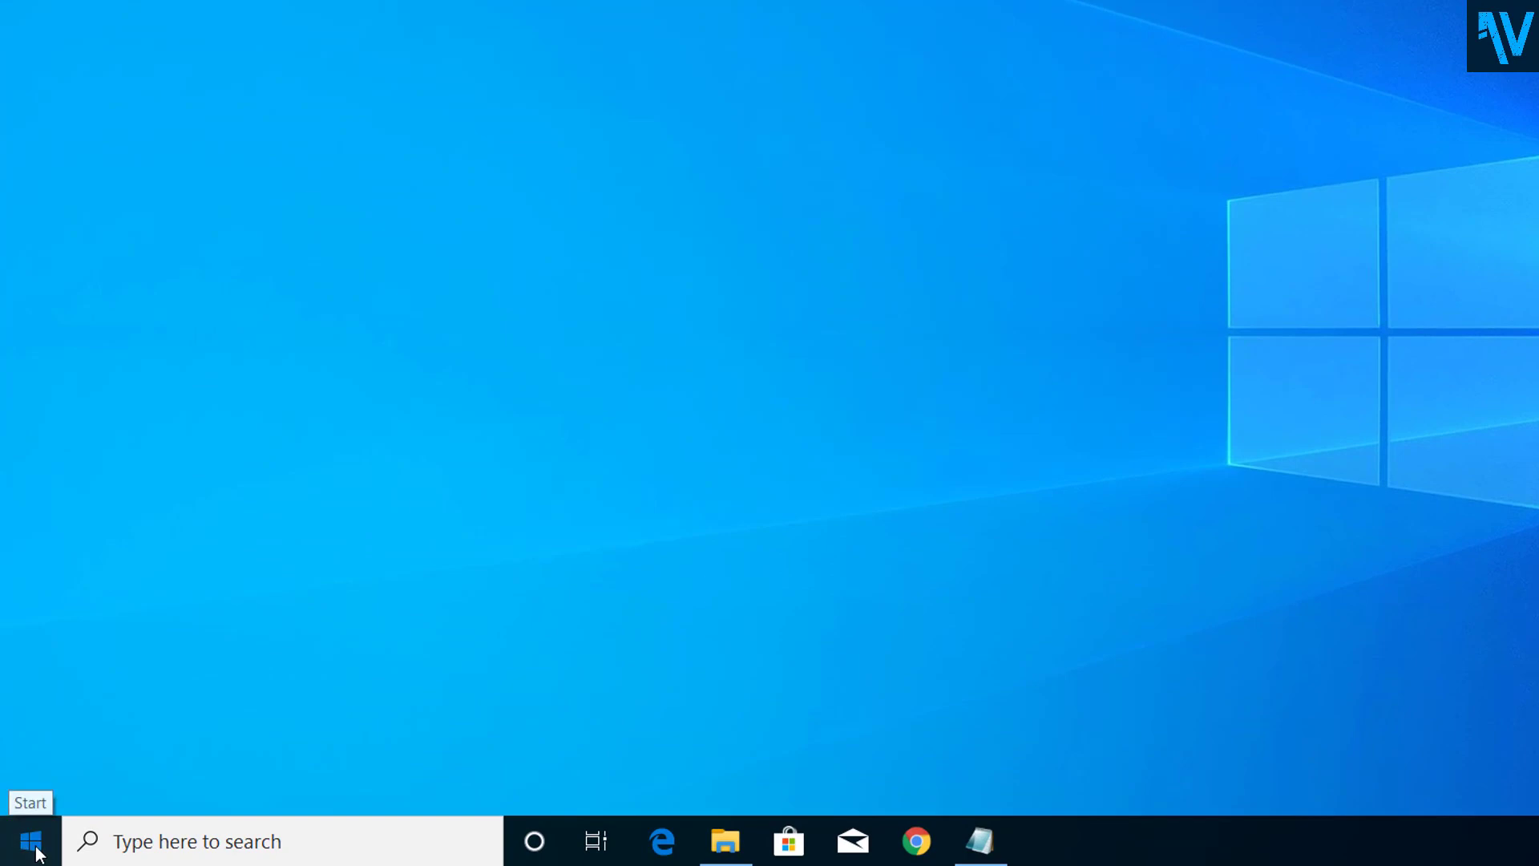
pyautogui.click(32, 842)
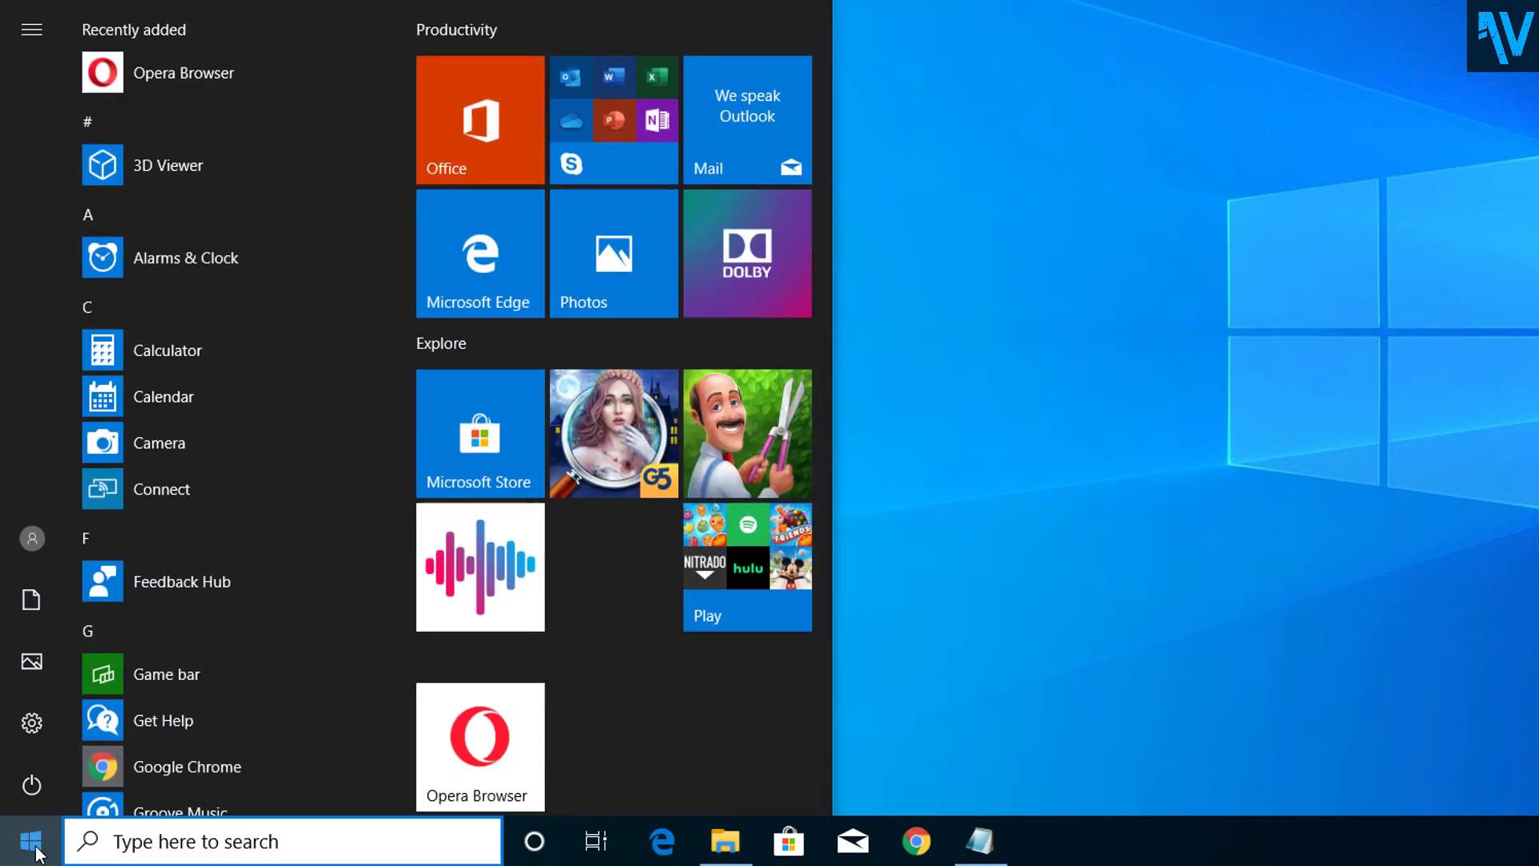
pyautogui.click(1129, 491)
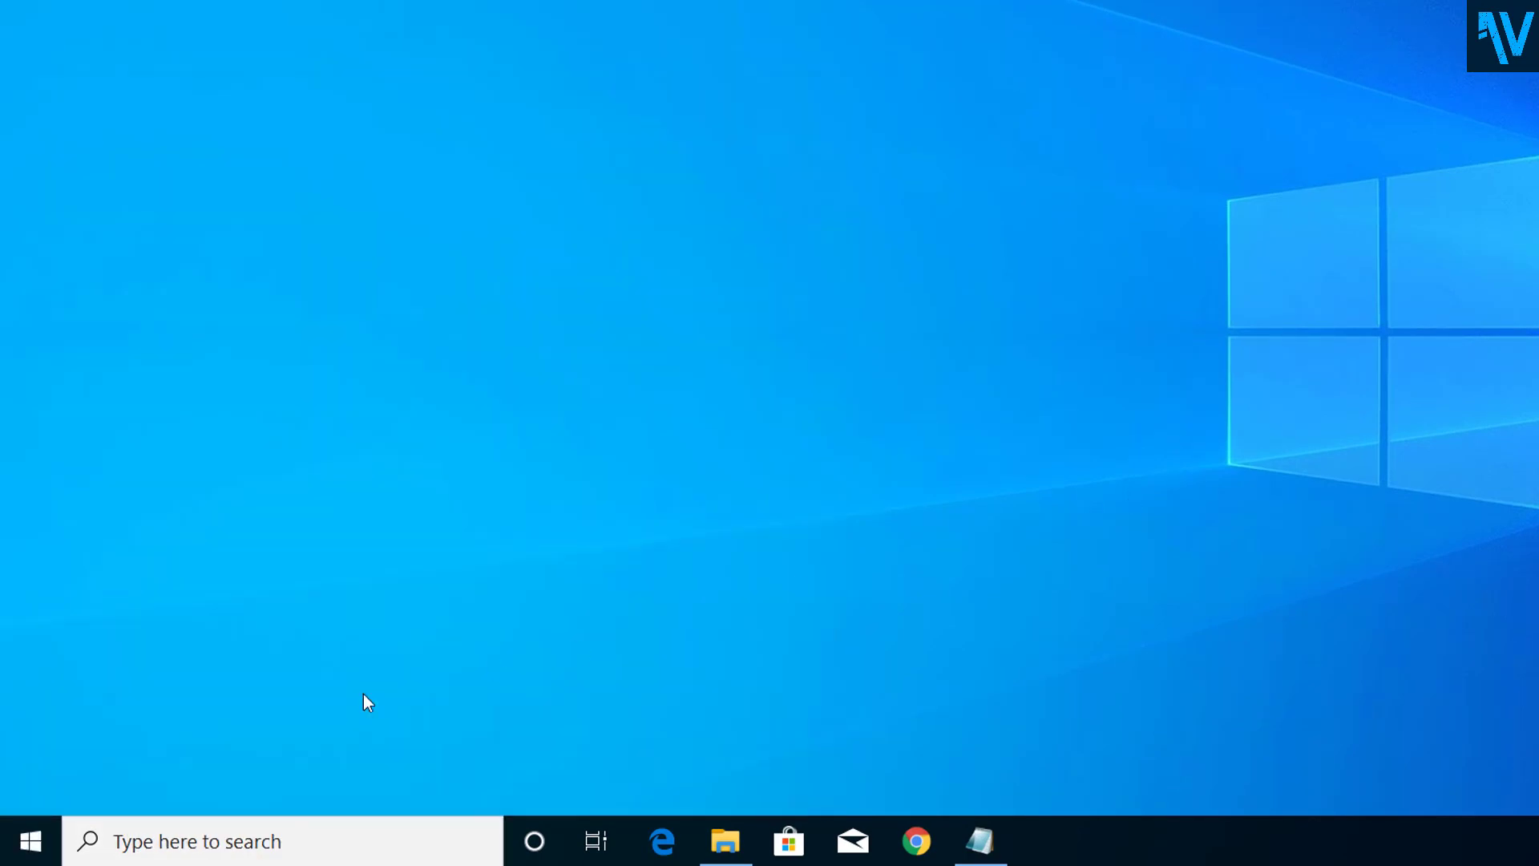
pyautogui.rightClick(29, 840)
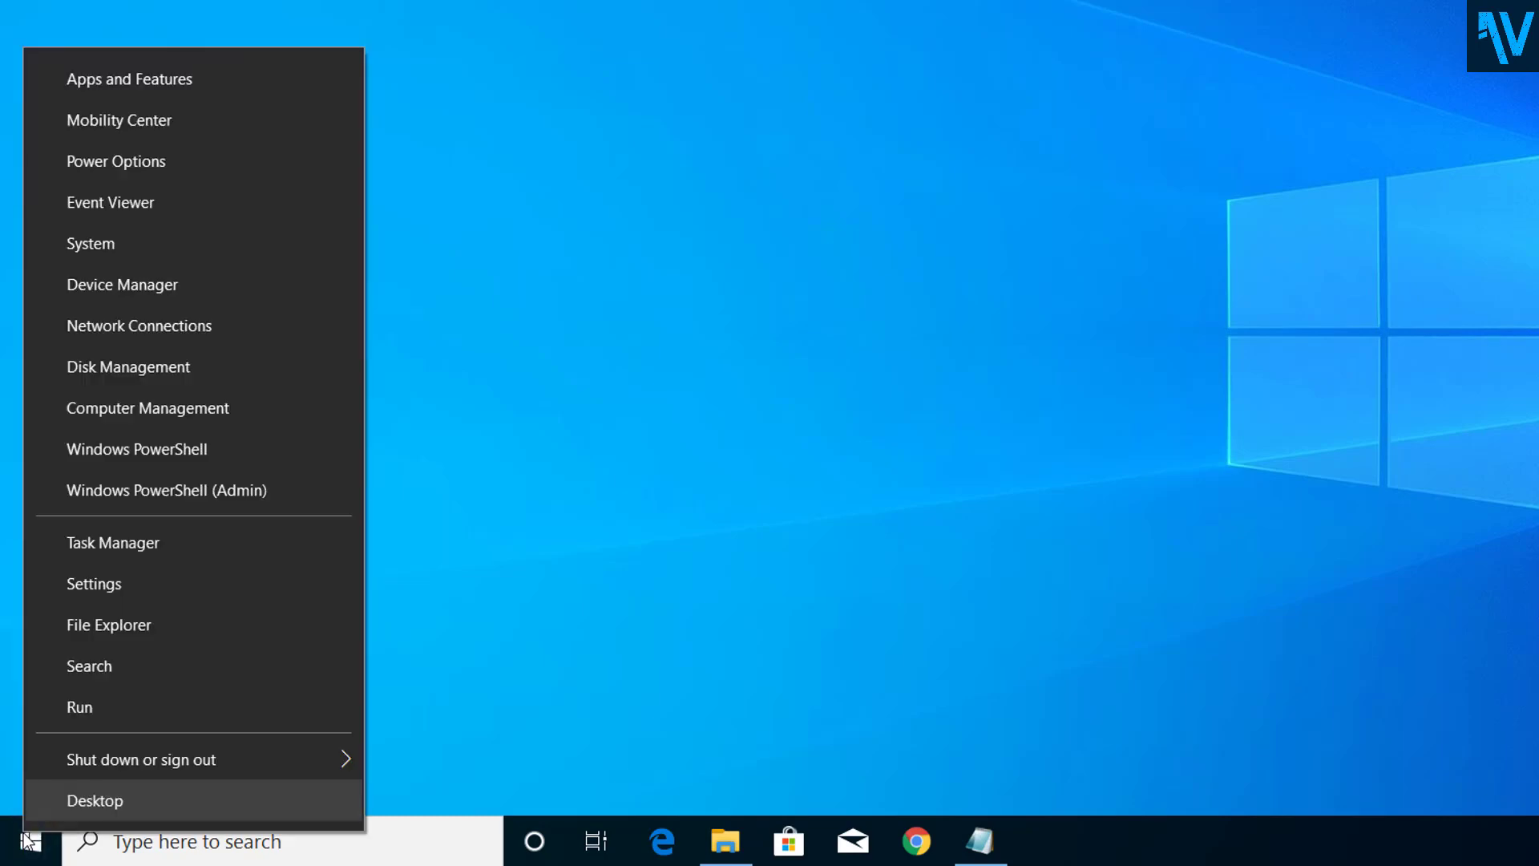
pyautogui.click(676, 566)
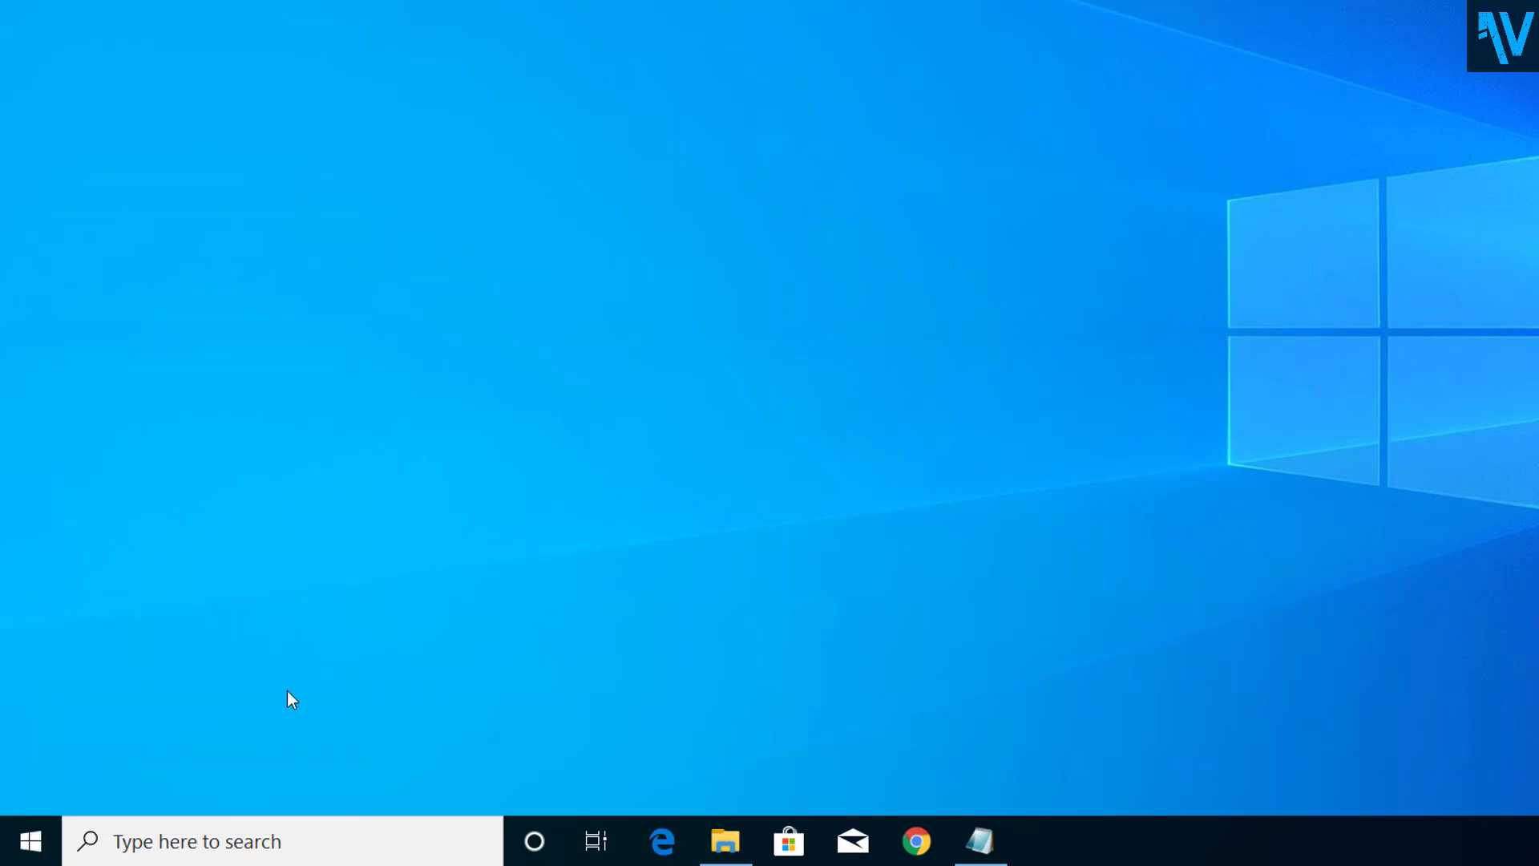
pyautogui.rightClick(32, 840)
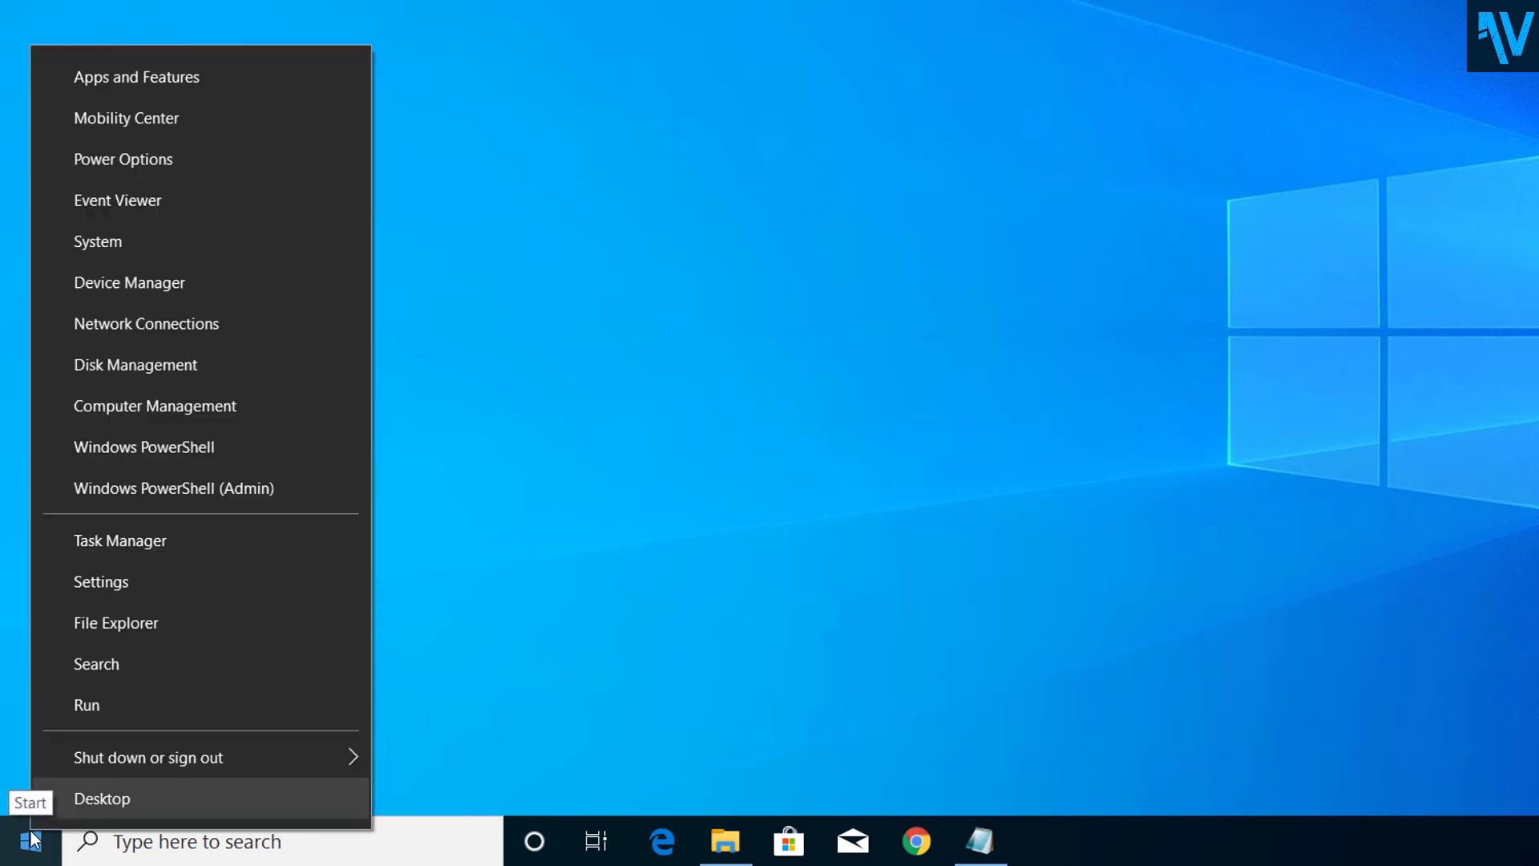
# Launch Windows PowerShell (Admin) and approve the User Account Control prompt.
pyautogui.click(165, 473)
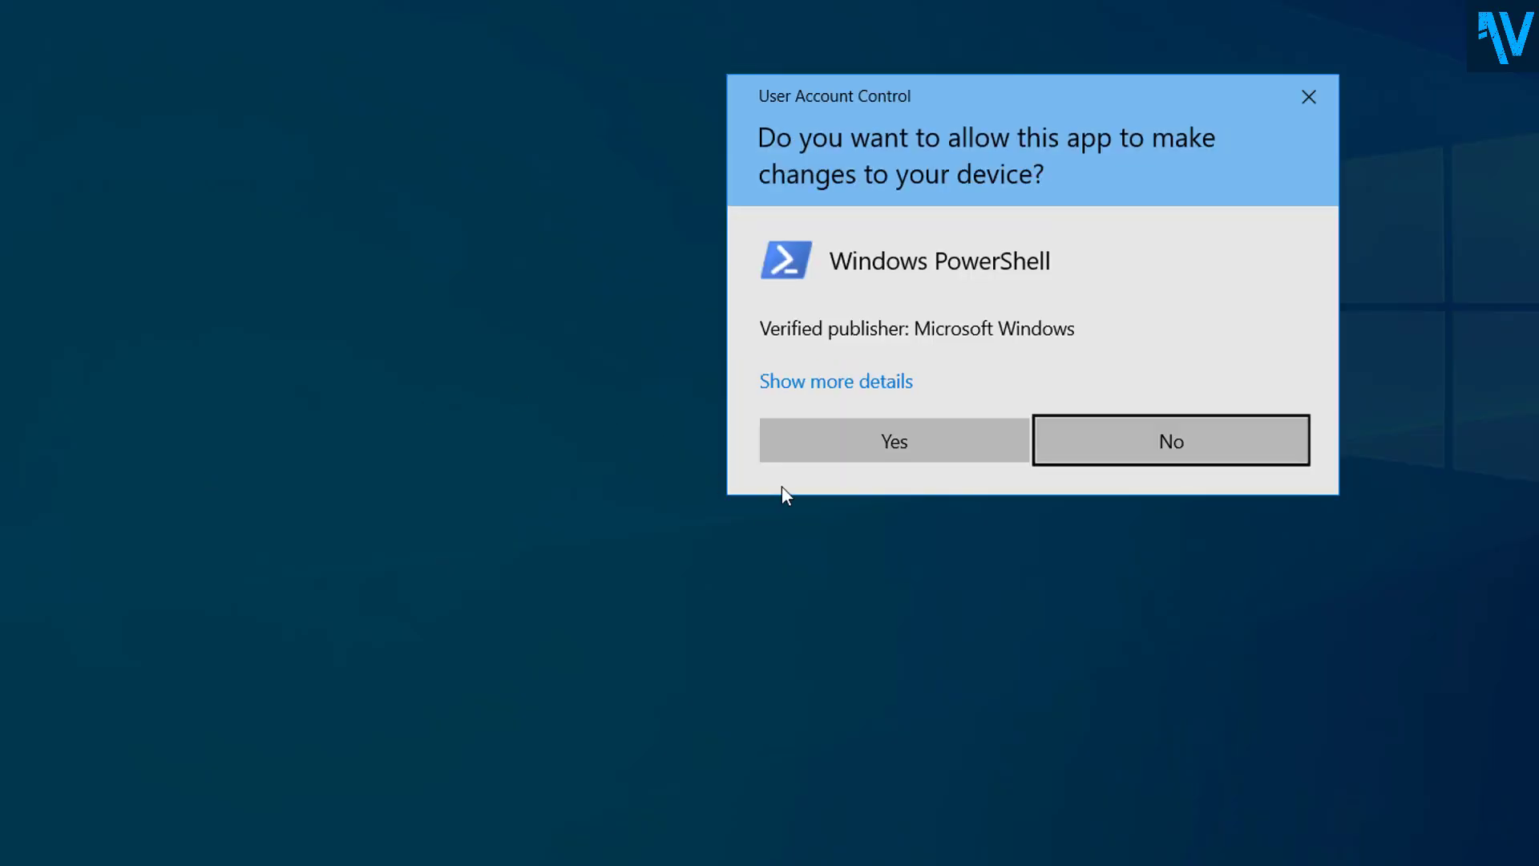
pyautogui.click(834, 441)
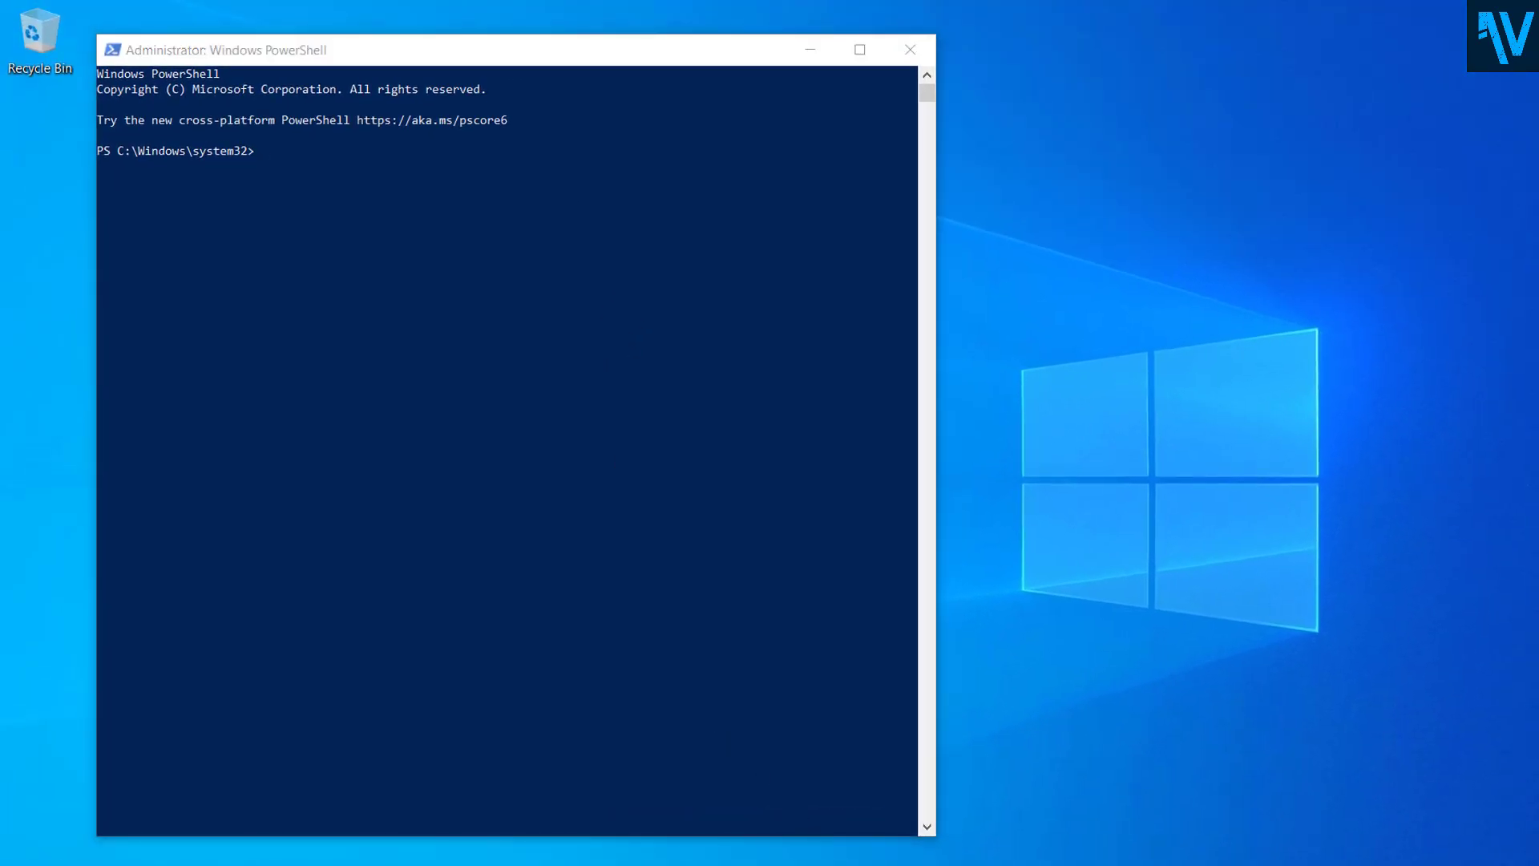
# Copy the 'PowerShell -ExecutionPolicy Unrestricted' line from Notepad and paste it into PowerShell.
pyautogui.hotkey('alt', 'Tab')
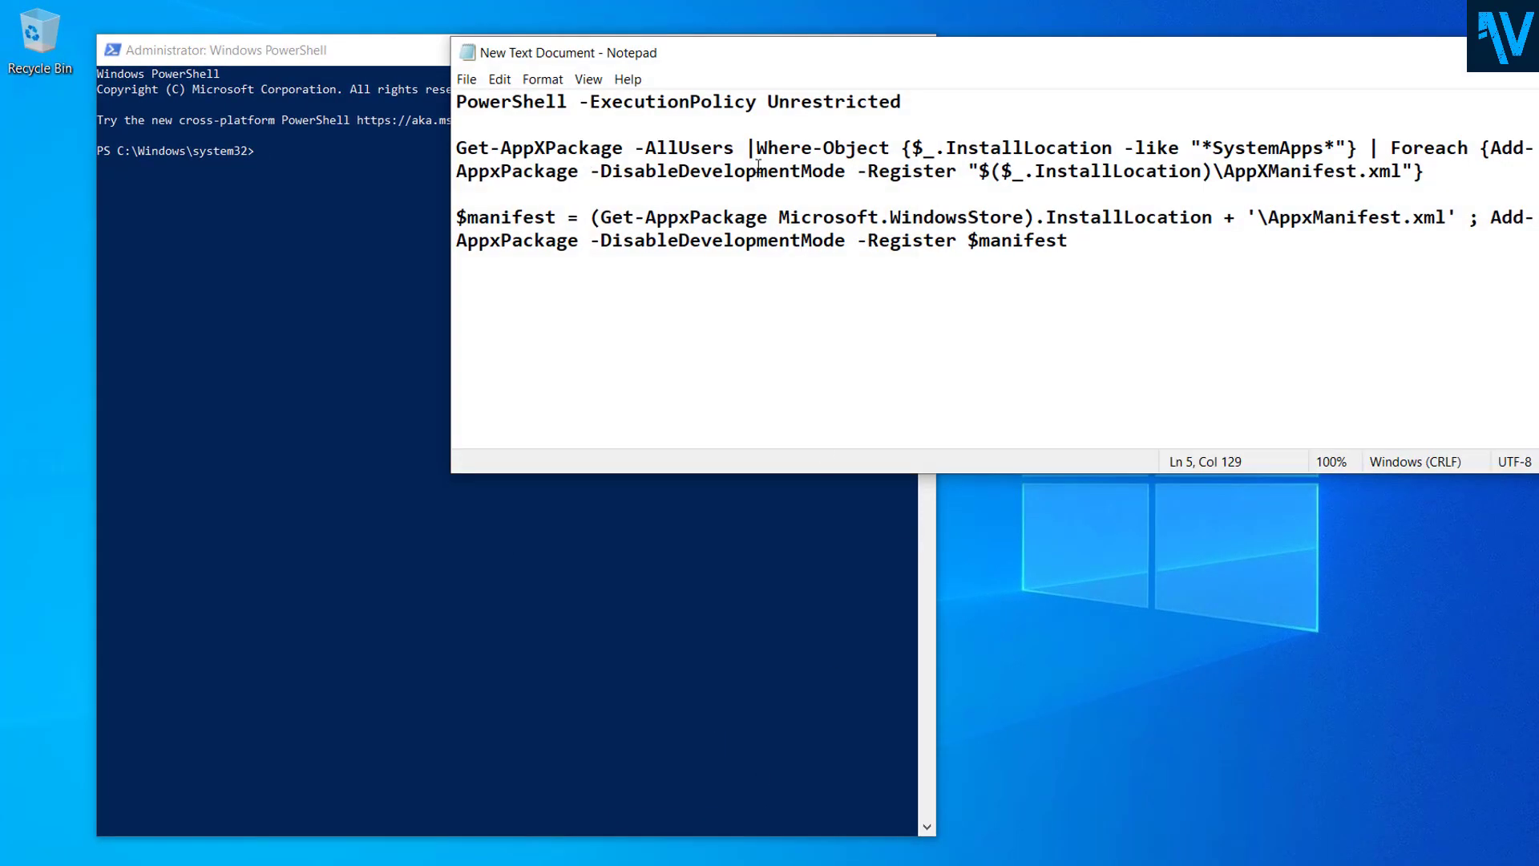
pyautogui.moveTo(908, 102); pyautogui.dragTo(445, 102)
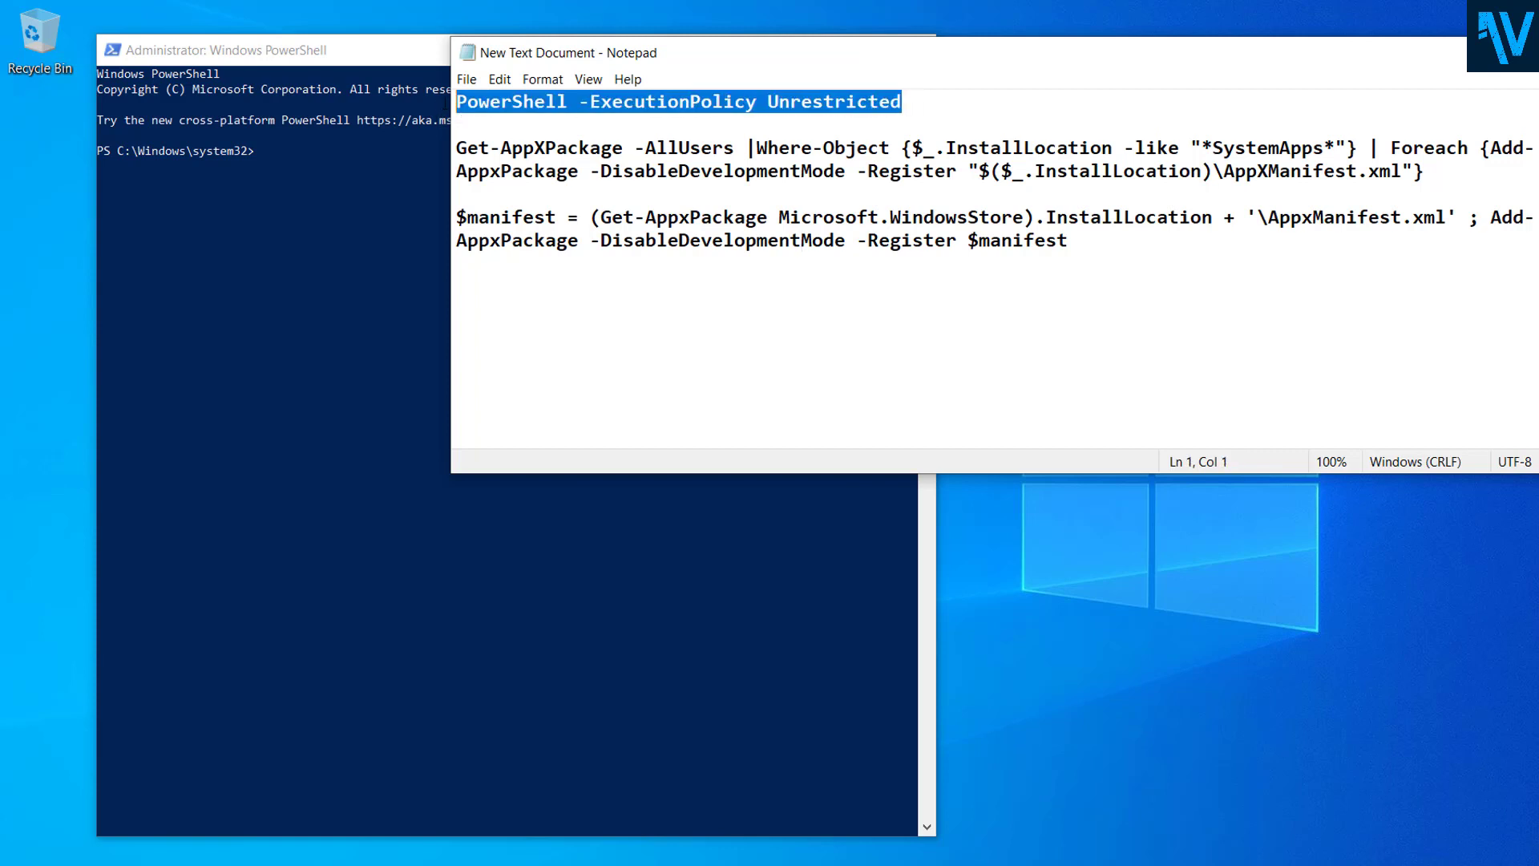
pyautogui.rightClick(534, 101)
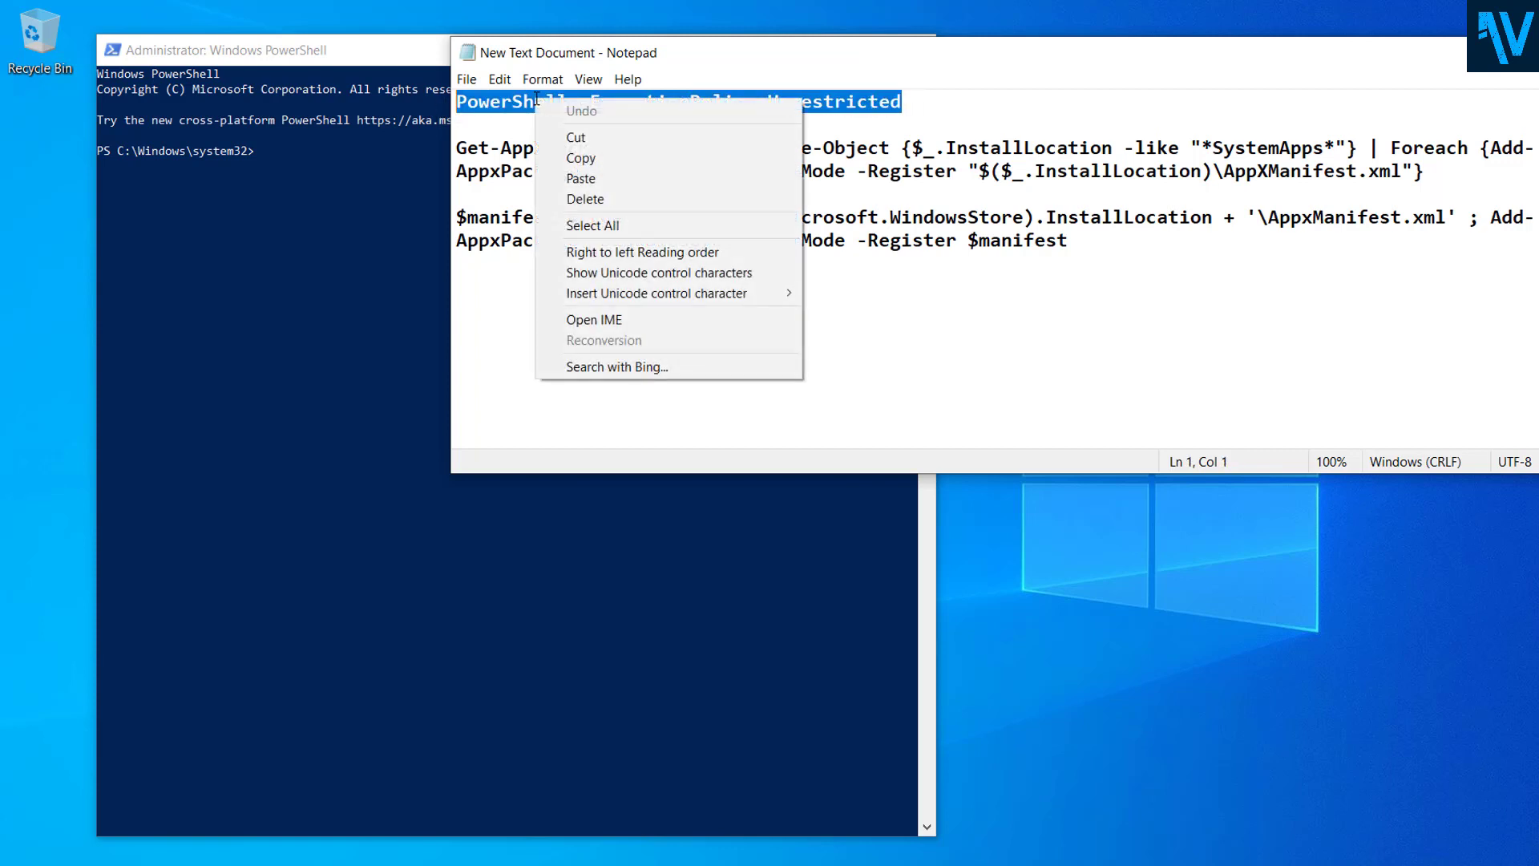
pyautogui.click(599, 164)
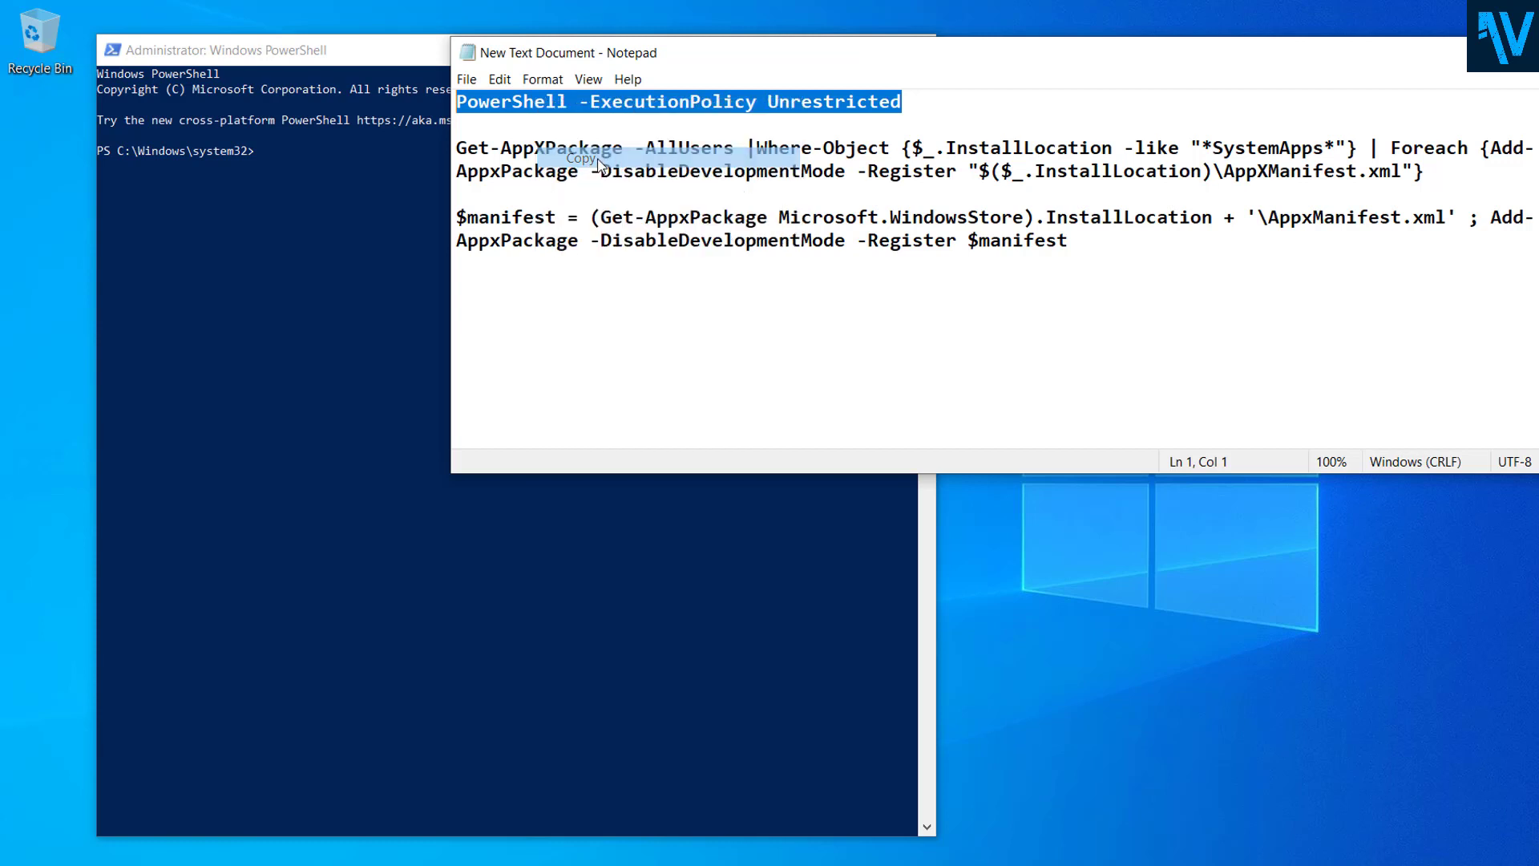
pyautogui.click(323, 175)
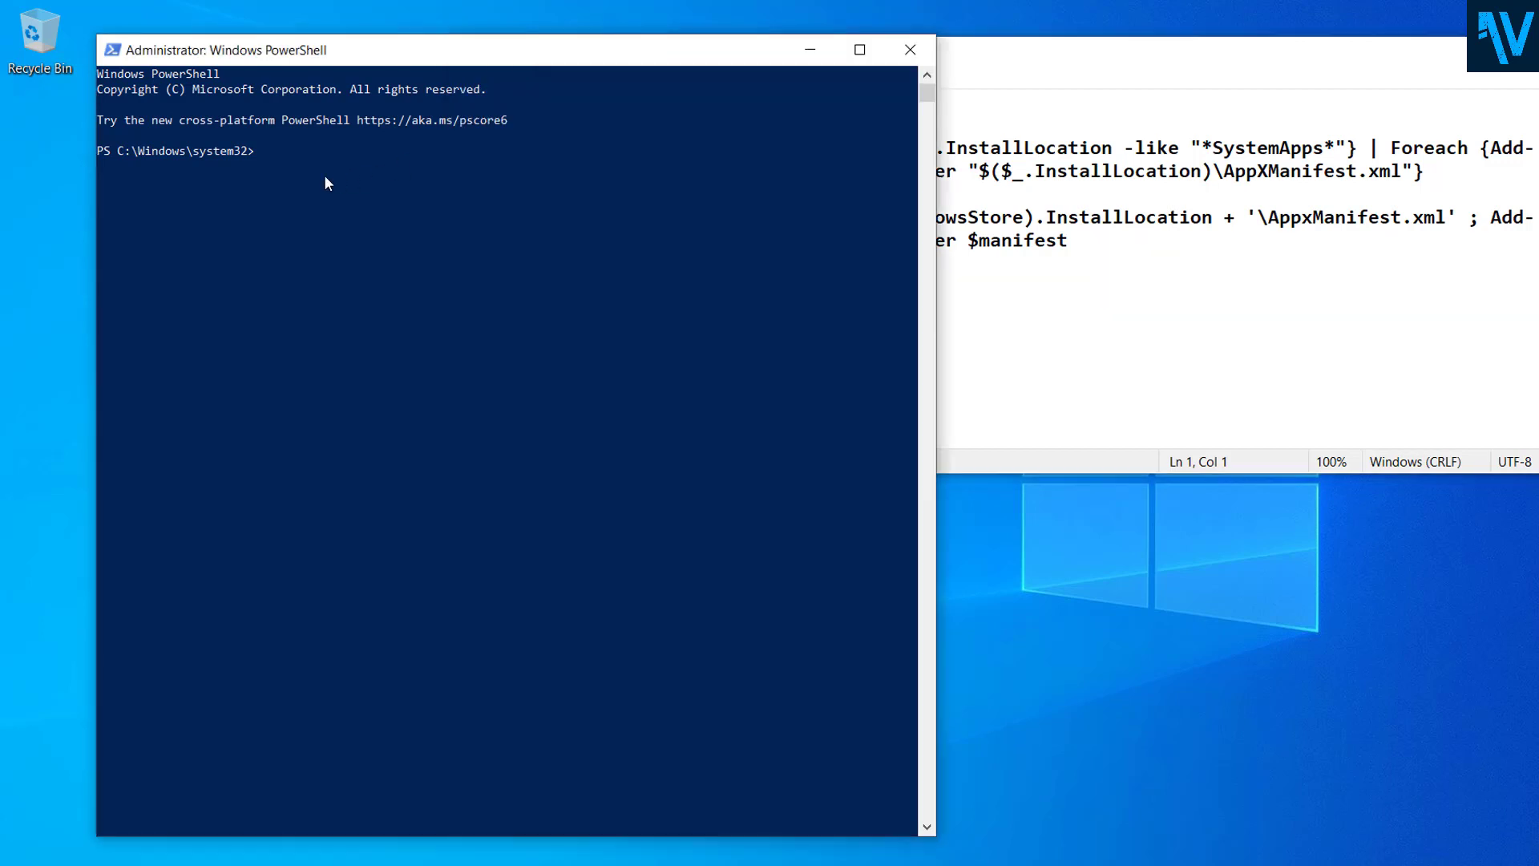
pyautogui.rightClick(318, 49)
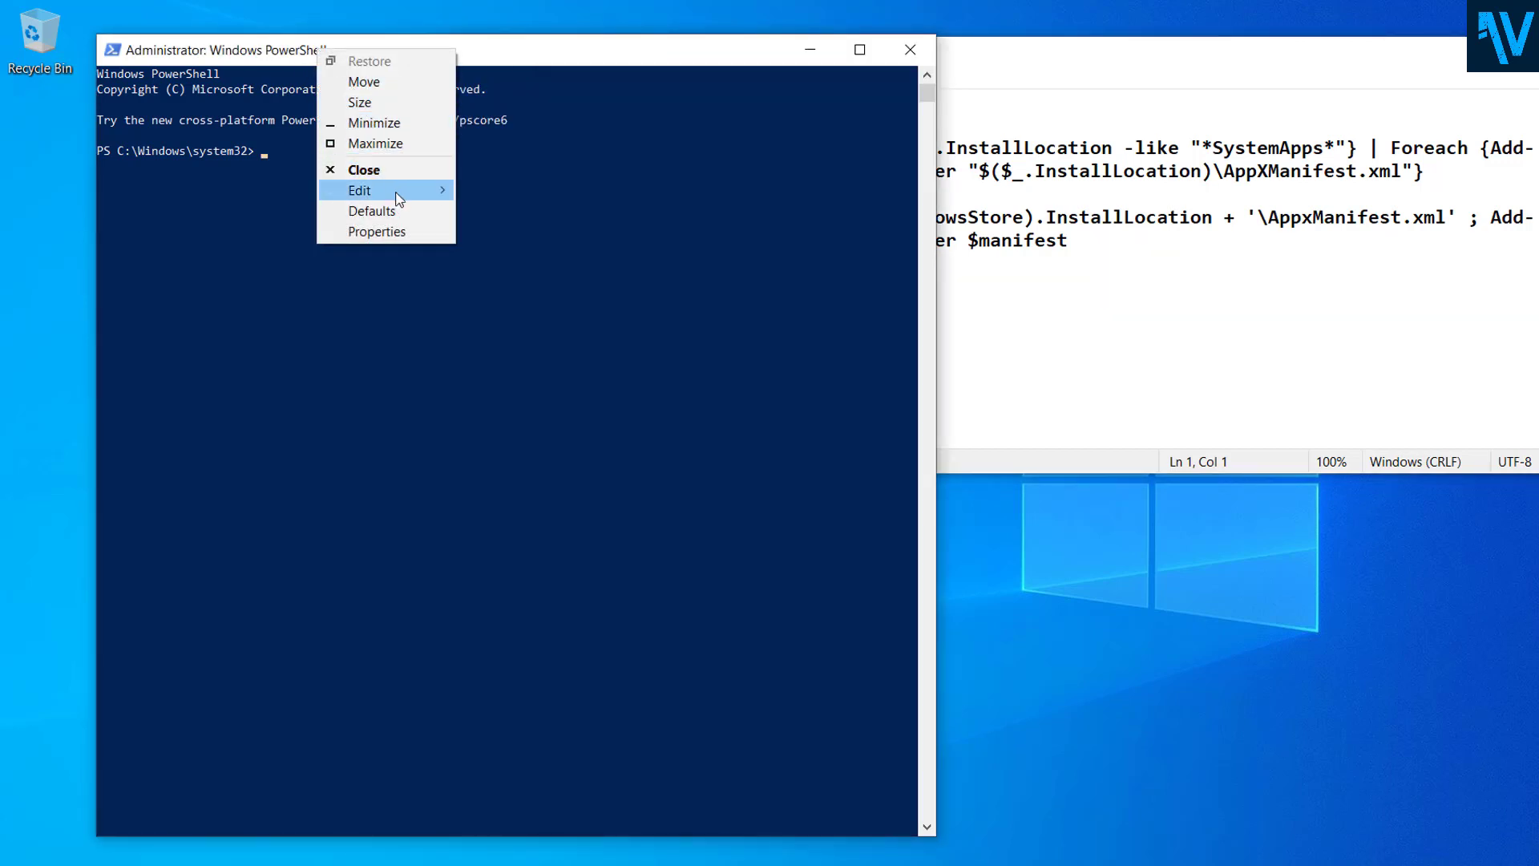
pyautogui.moveTo(398, 196)
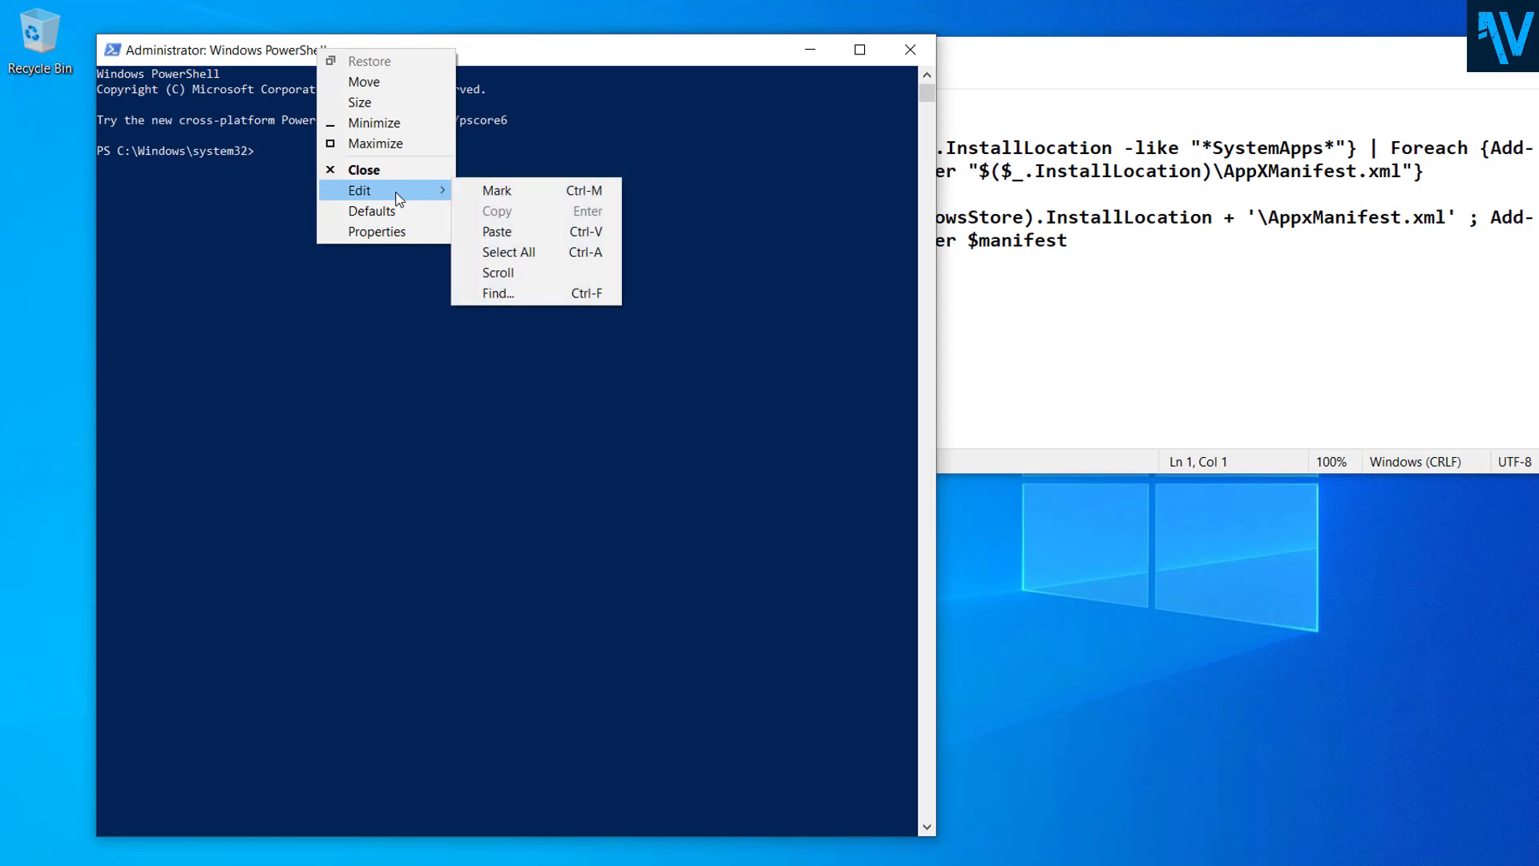
pyautogui.click(503, 232)
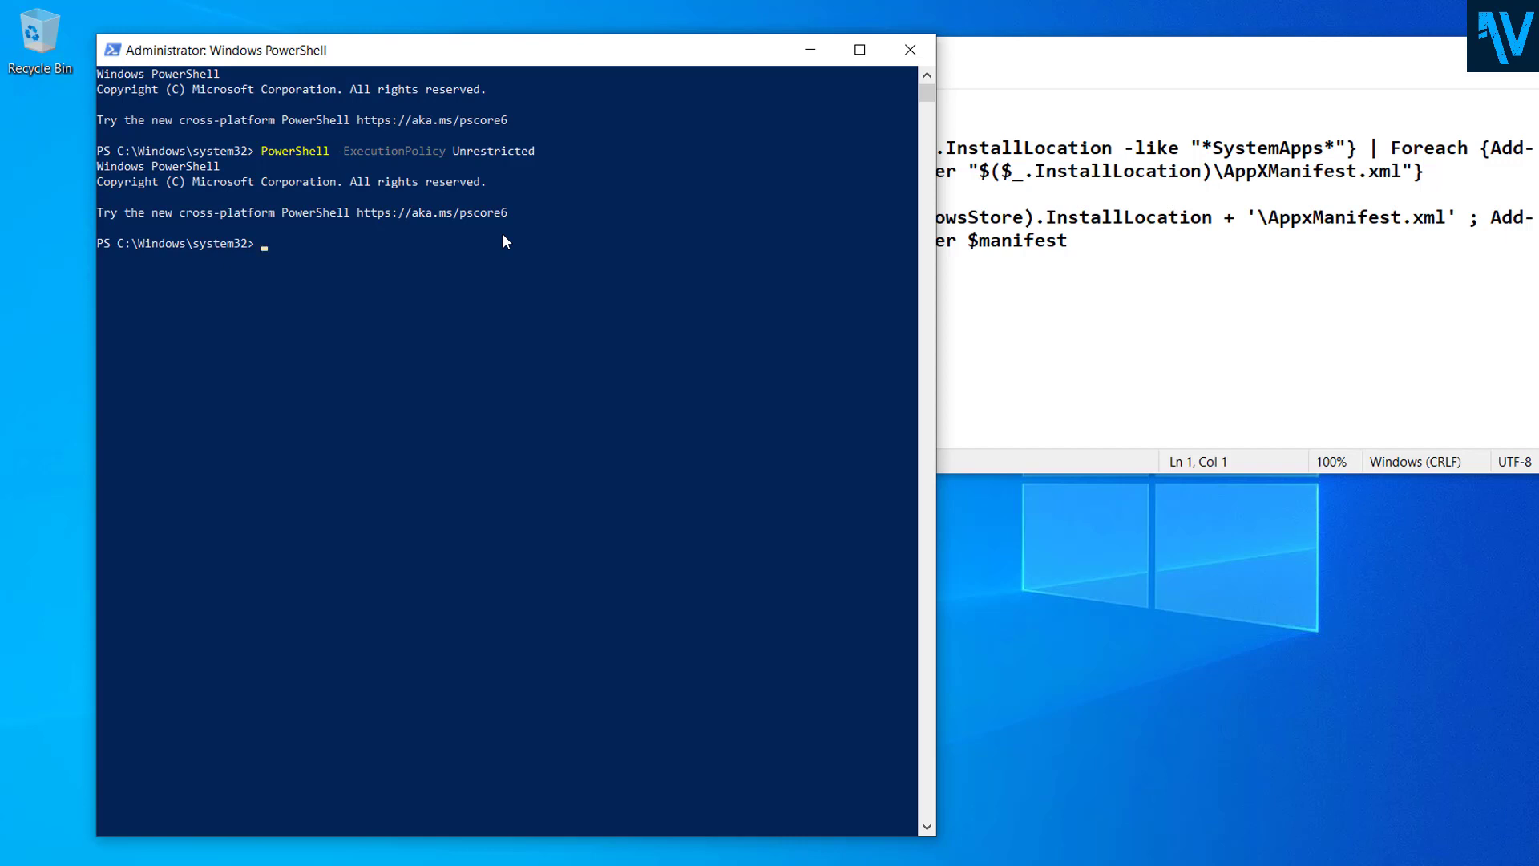
# Copy the Get-AppXPackage SystemApps re-register command from Notepad and run it in PowerShell.
pyautogui.click(1045, 216)
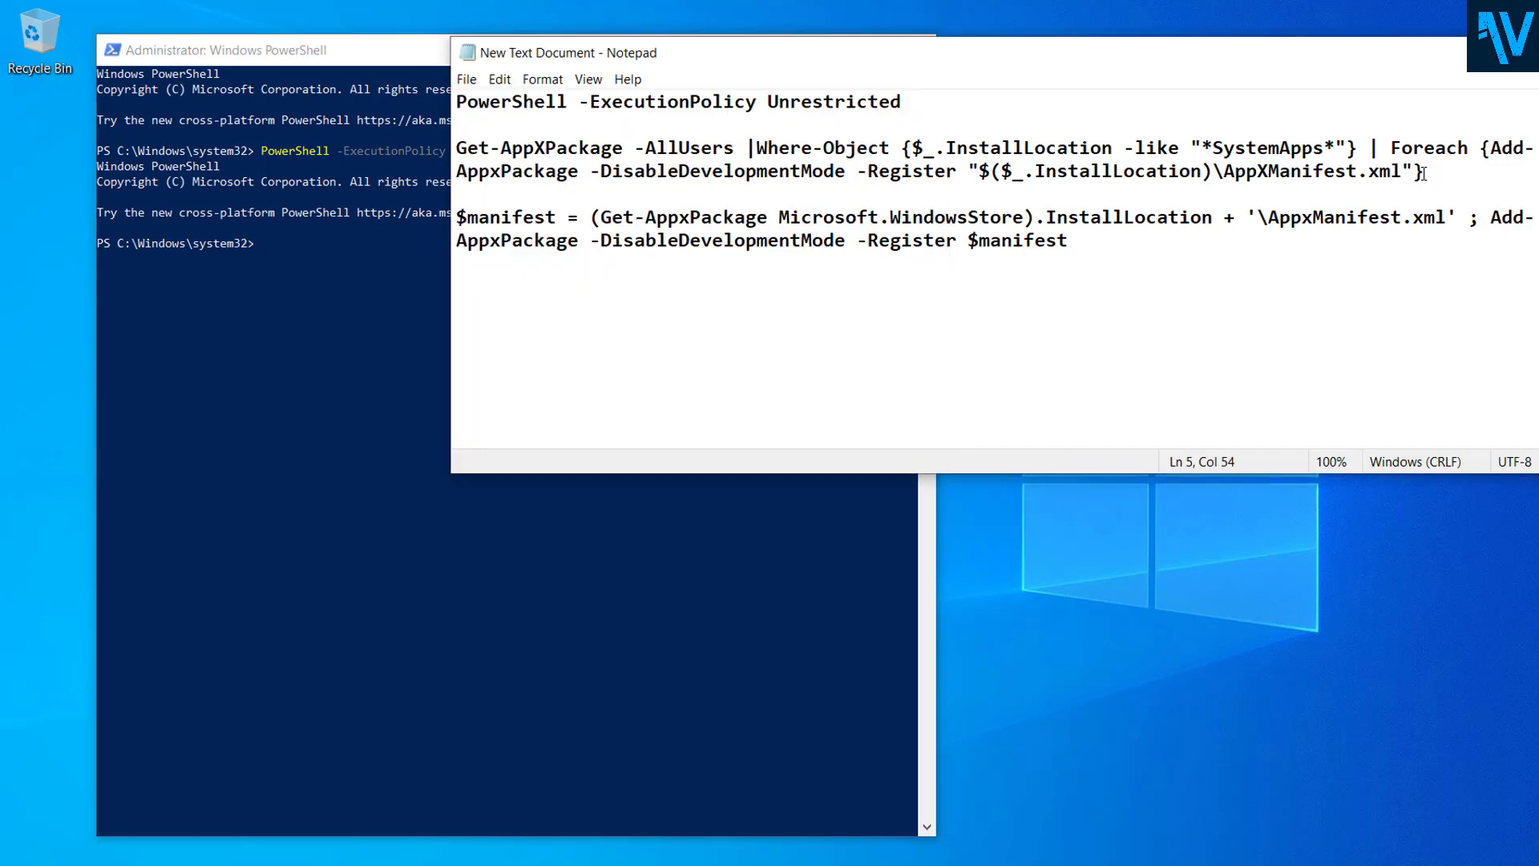
pyautogui.moveTo(1424, 171); pyautogui.dragTo(455, 147)
pyautogui.rightClick(537, 152)
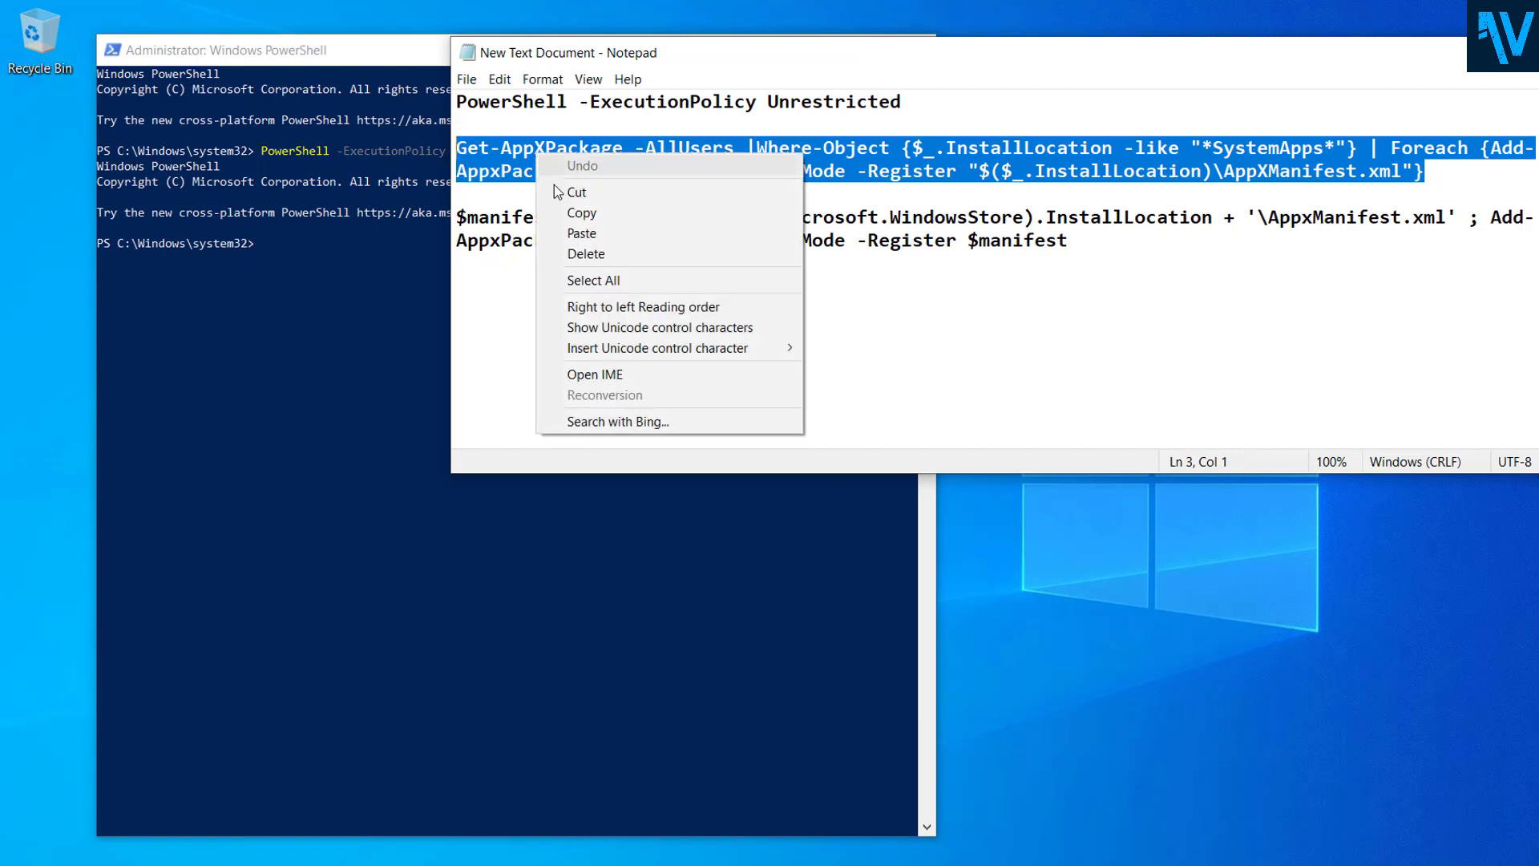
pyautogui.click(566, 210)
pyautogui.click(323, 257)
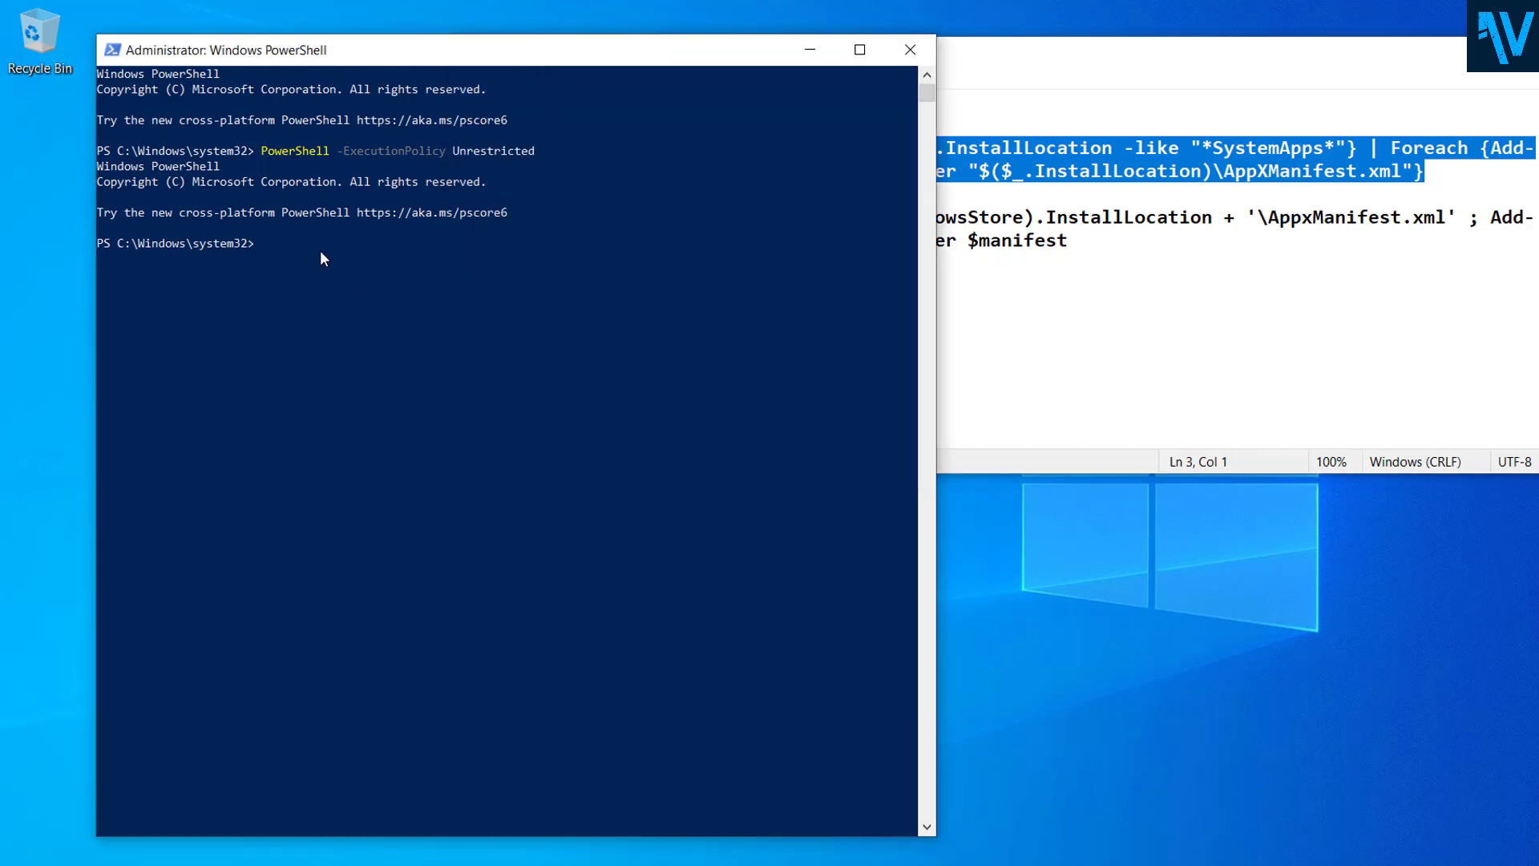
pyautogui.rightClick(323, 256)
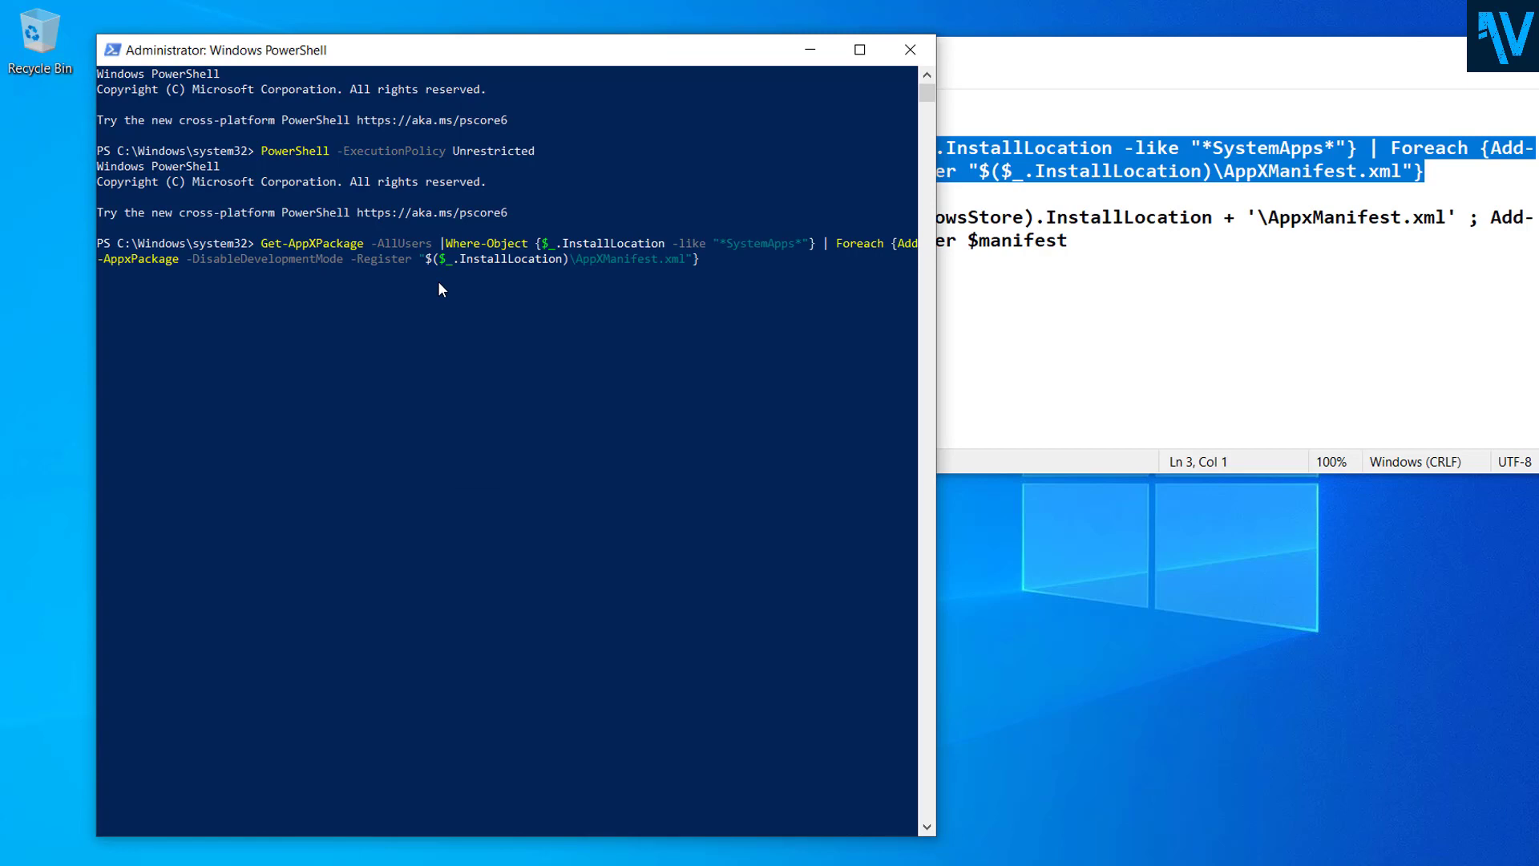
pyautogui.press('Return')
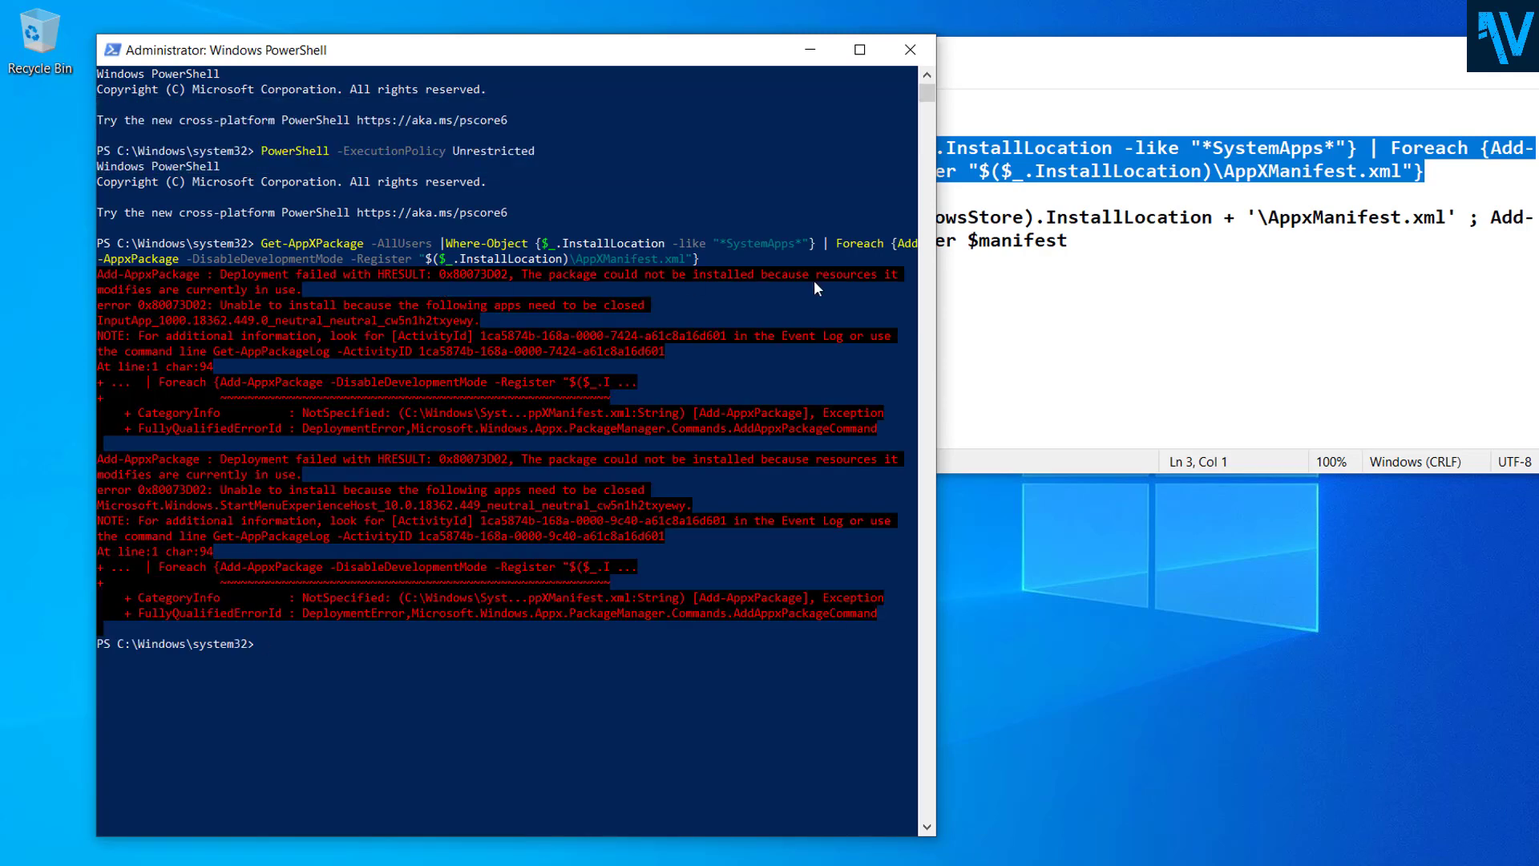
pyautogui.click(1045, 307)
# Copy the $manifest Microsoft.WindowsStore re-register line from Notepad and run it in PowerShell.
pyautogui.moveTo(1082, 241); pyautogui.dragTo(454, 223)
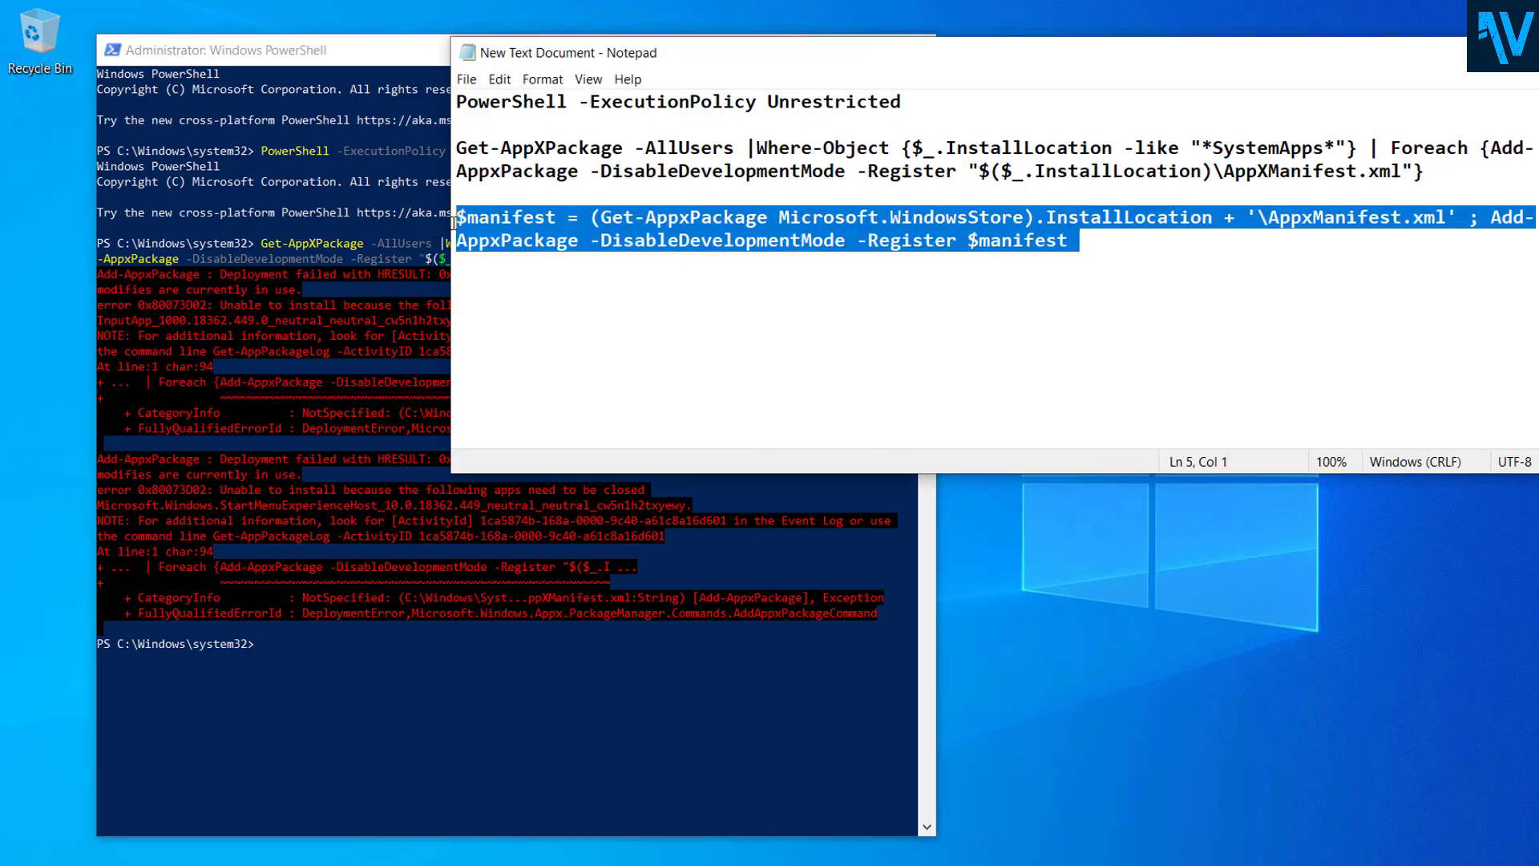
pyautogui.rightClick(535, 232)
pyautogui.click(575, 293)
pyautogui.click(305, 630)
pyautogui.rightClick(305, 630)
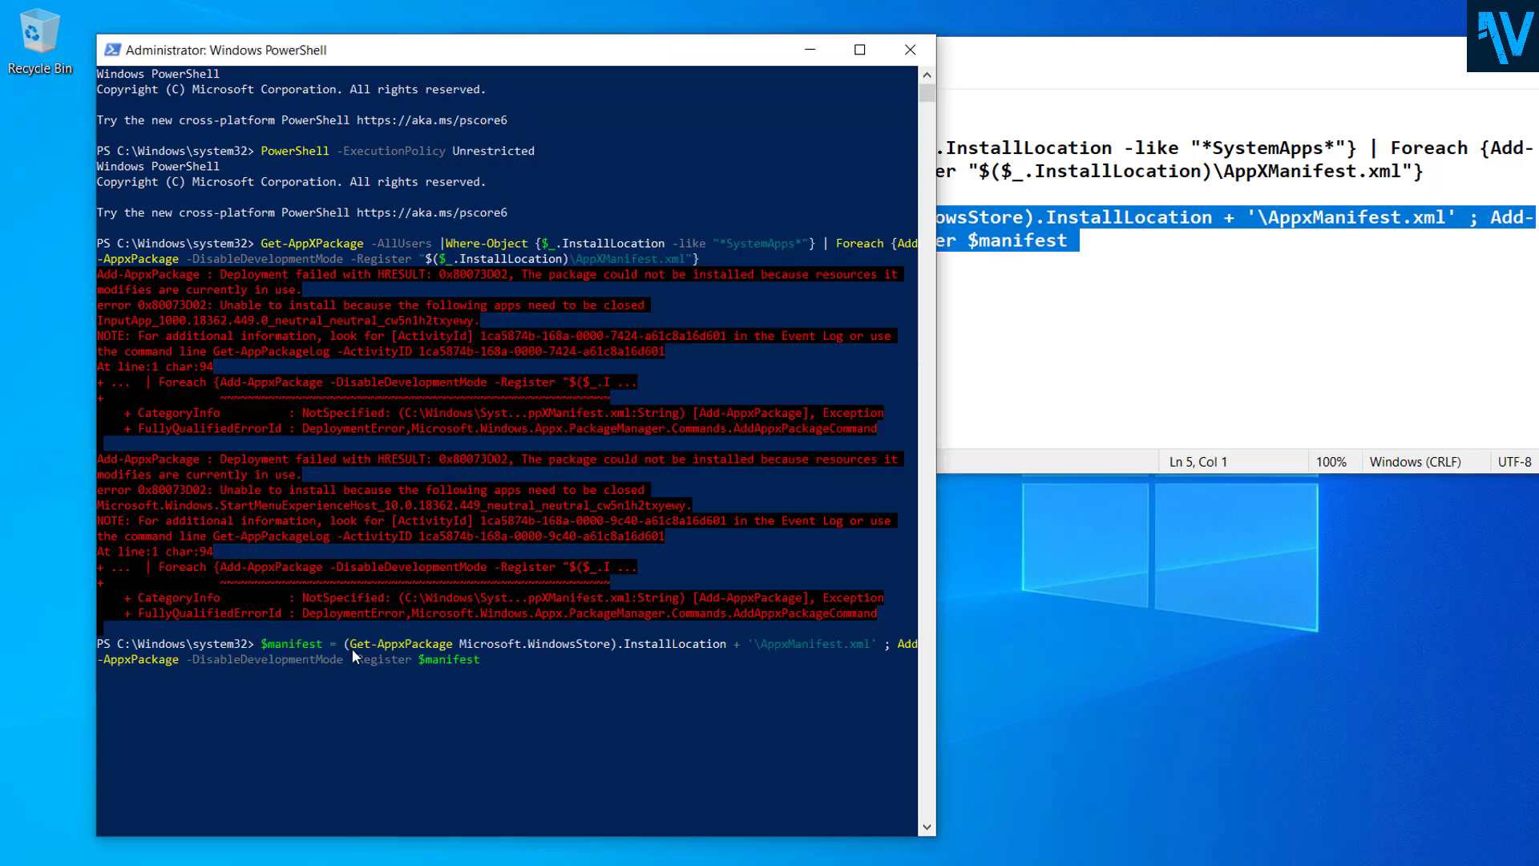
pyautogui.press('Return')
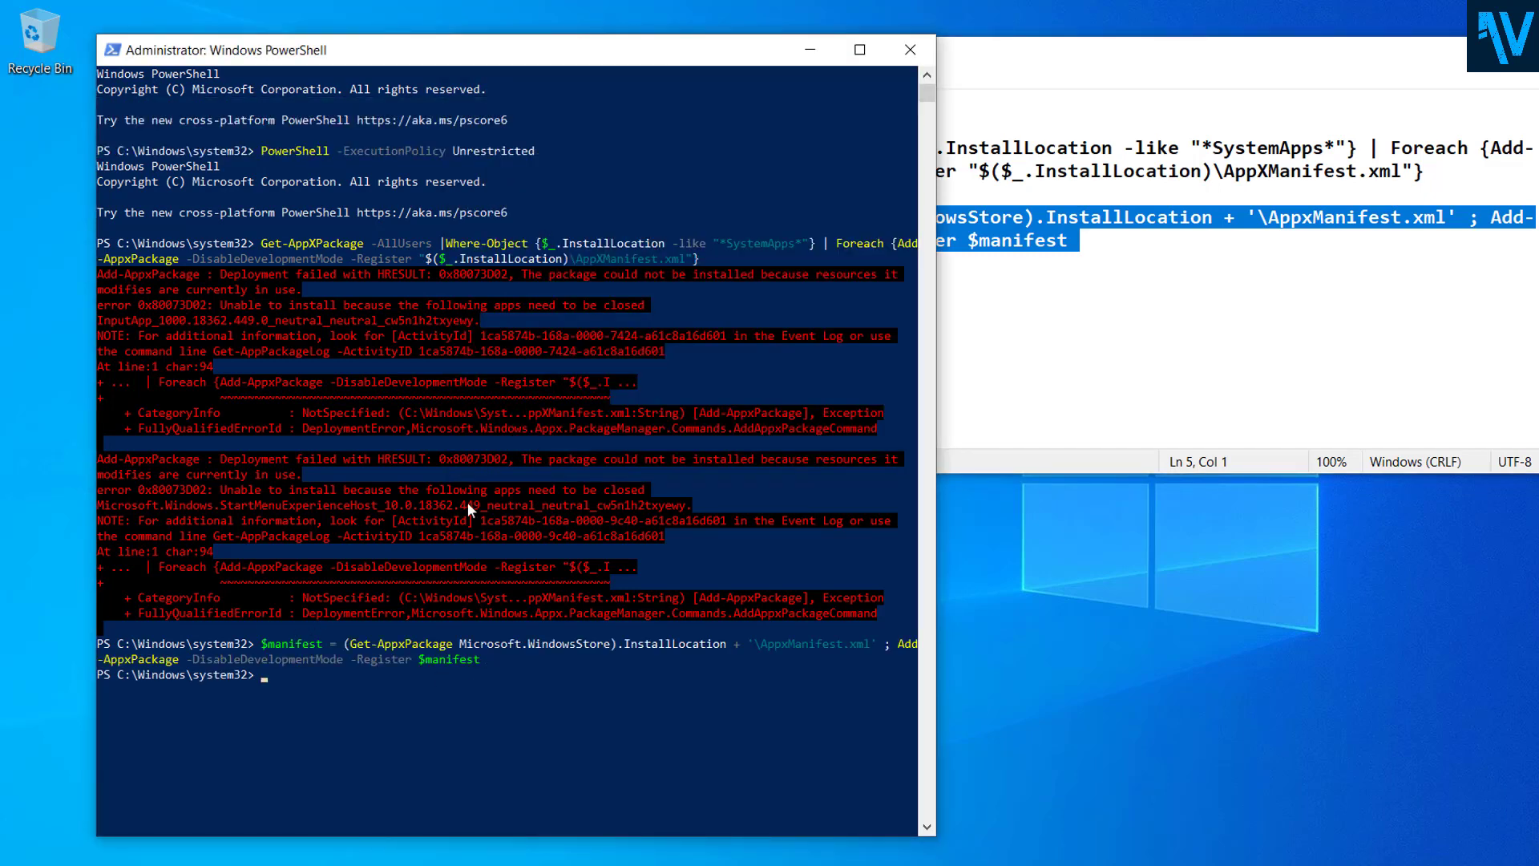
pyautogui.press('Return')
pyautogui.press('Return')
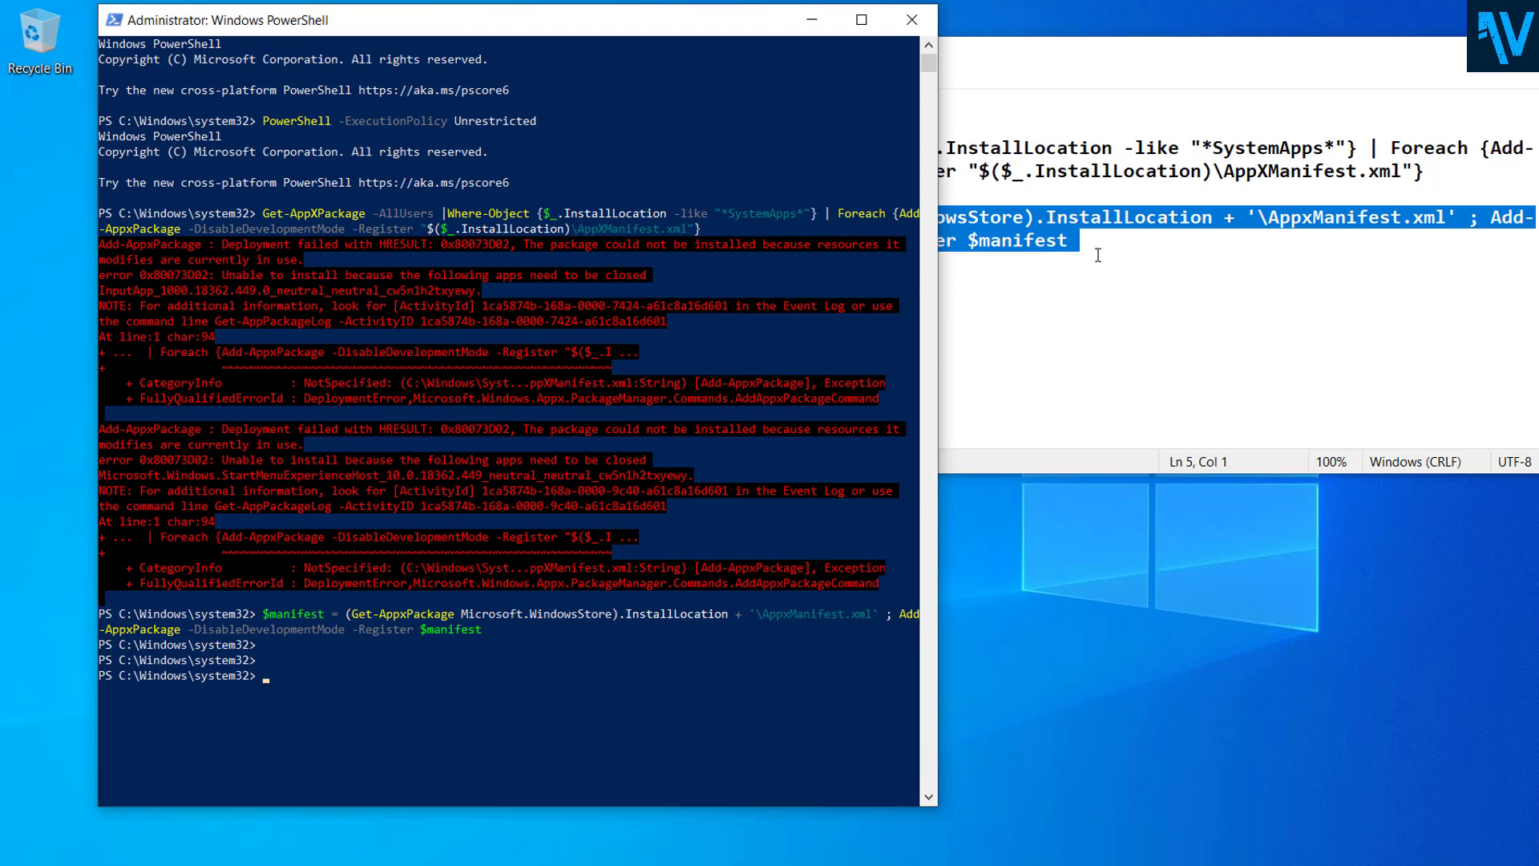
# Close the PowerShell and Notepad windows, then show the Start menu's Power options (Shut down, Restart).
pyautogui.click(912, 31)
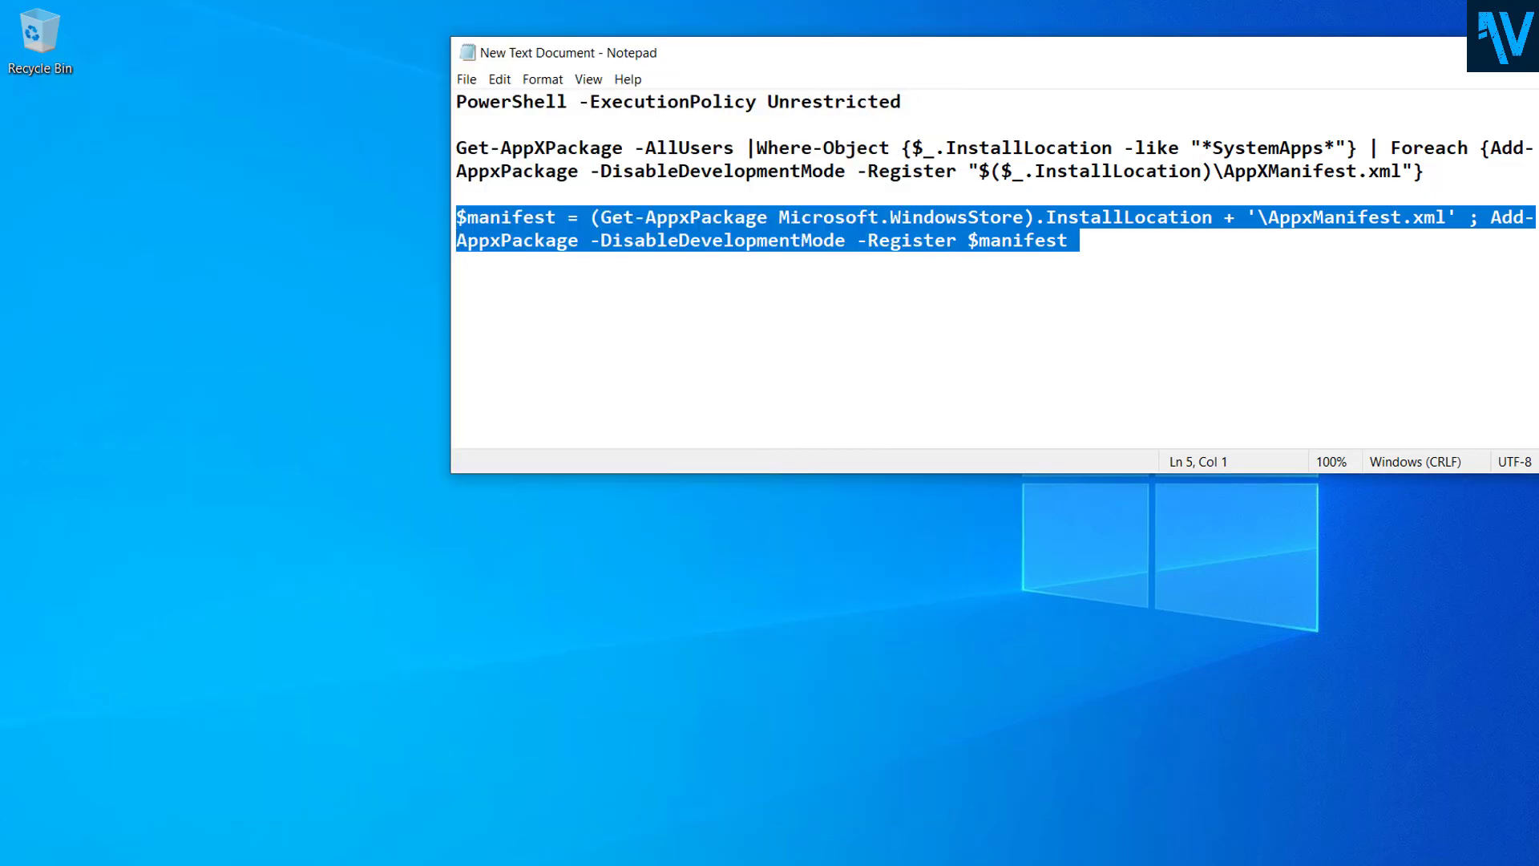
pyautogui.click(1520, 50)
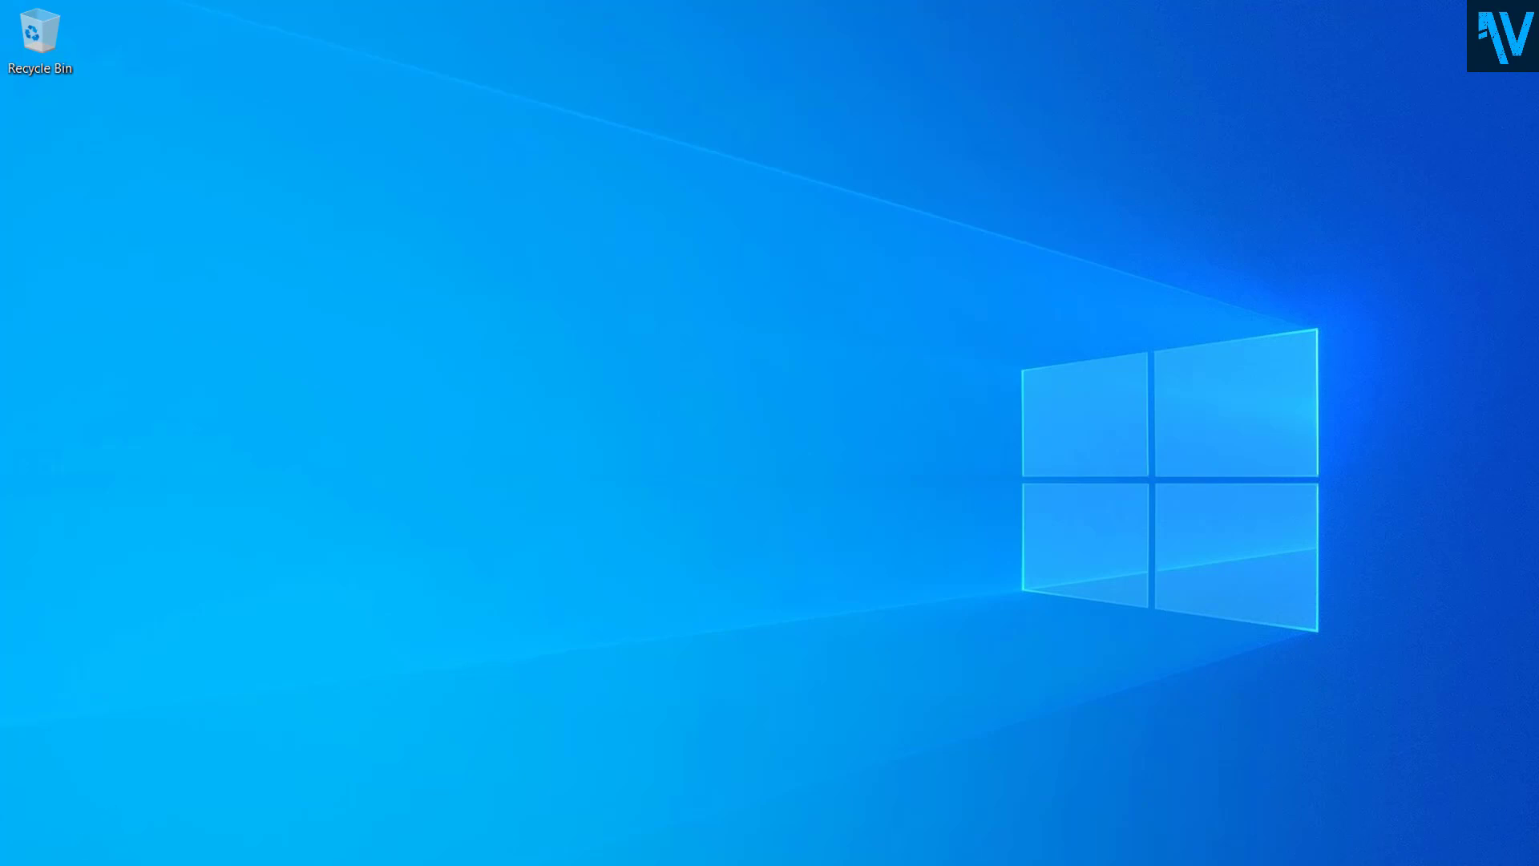
pyautogui.press('super')
pyautogui.click(46, 856)
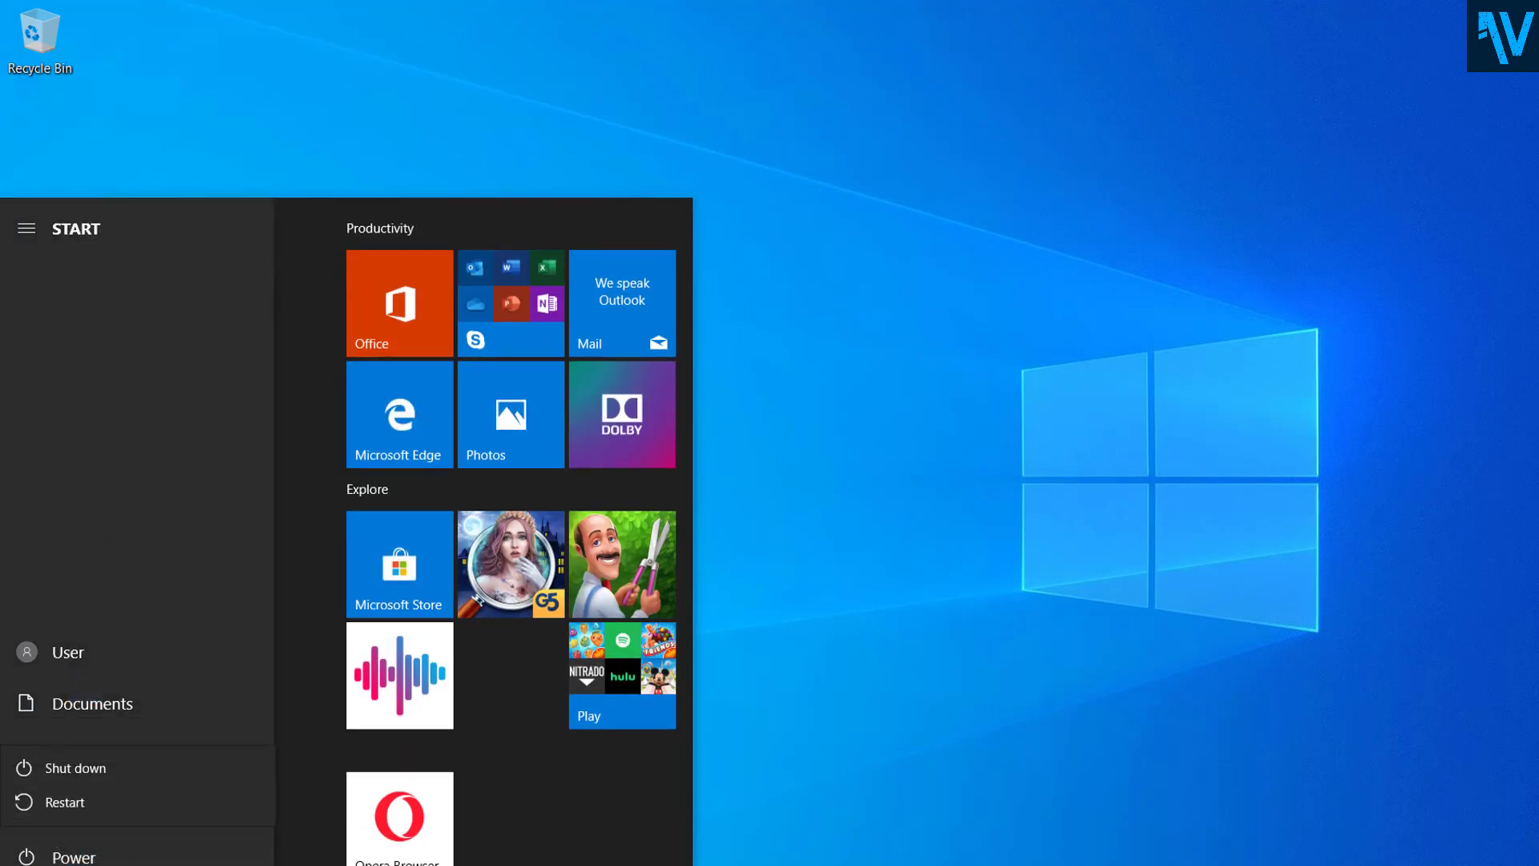